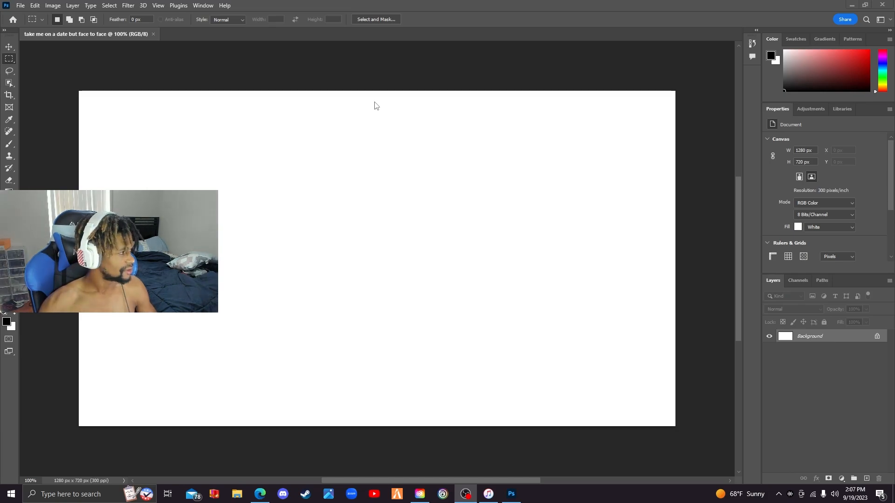
left_click(21, 5)
left_click(39, 51)
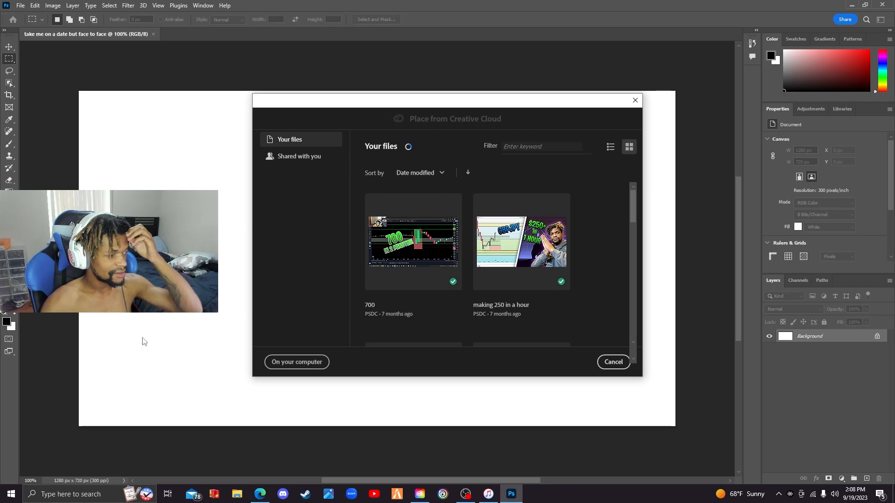
left_click(299, 365)
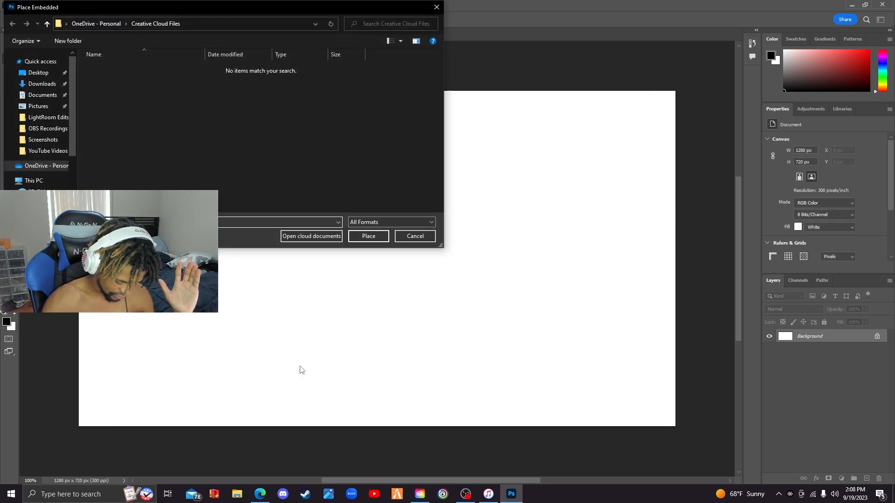
left_click(52, 128)
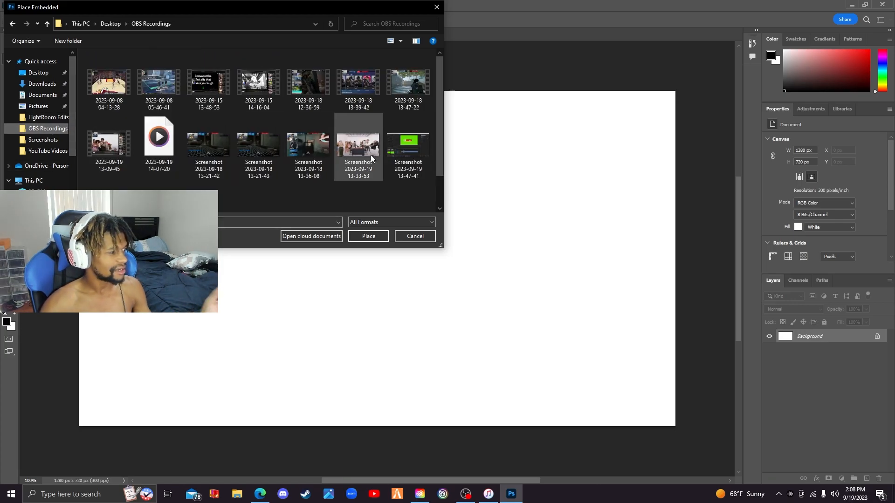
double_click(362, 154)
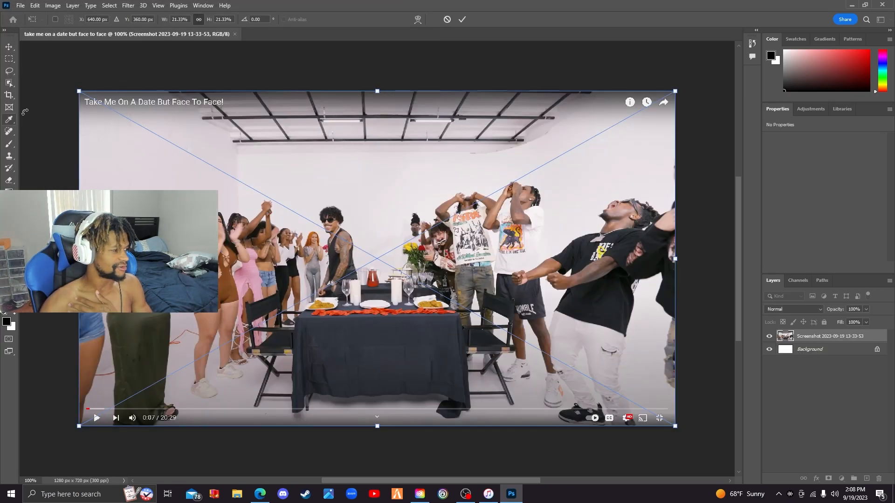
key("Return")
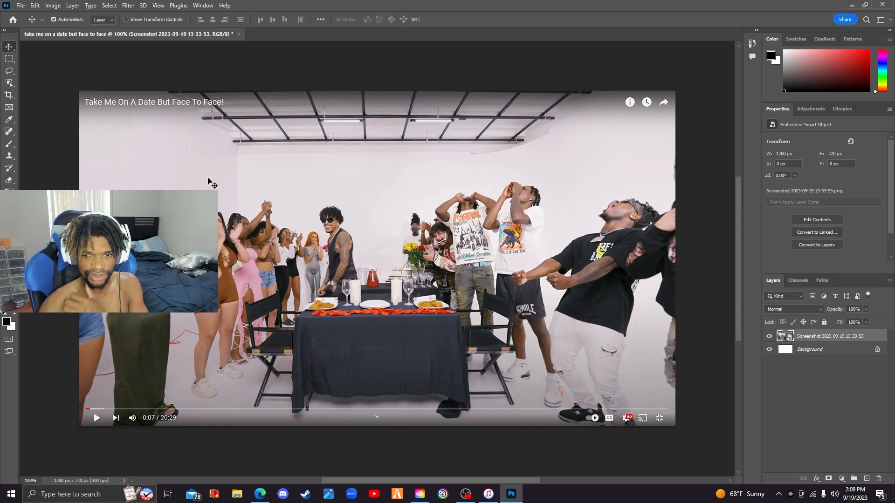
Enlarge the placed screenshot to about 24.24% so its title and player controls fall outside the canvas
key("ctrl+t")
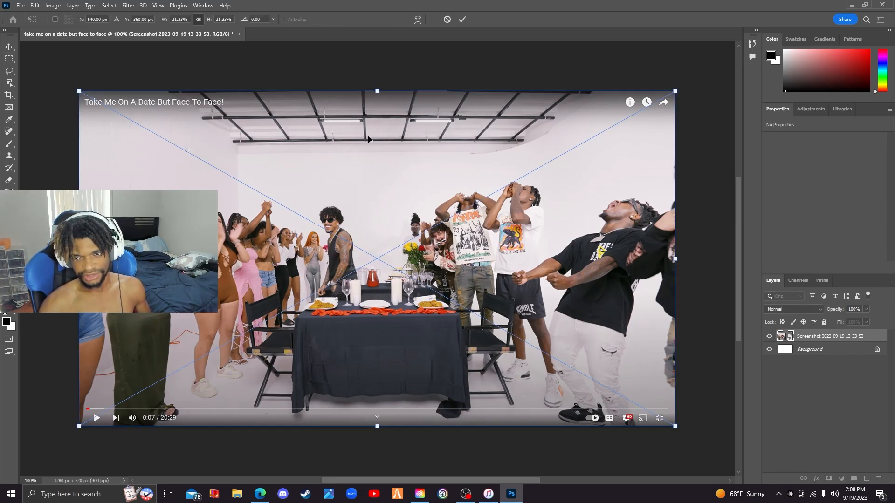
left_click_drag(377, 90, 378, 70)
left_click_drag(376, 427, 379, 453)
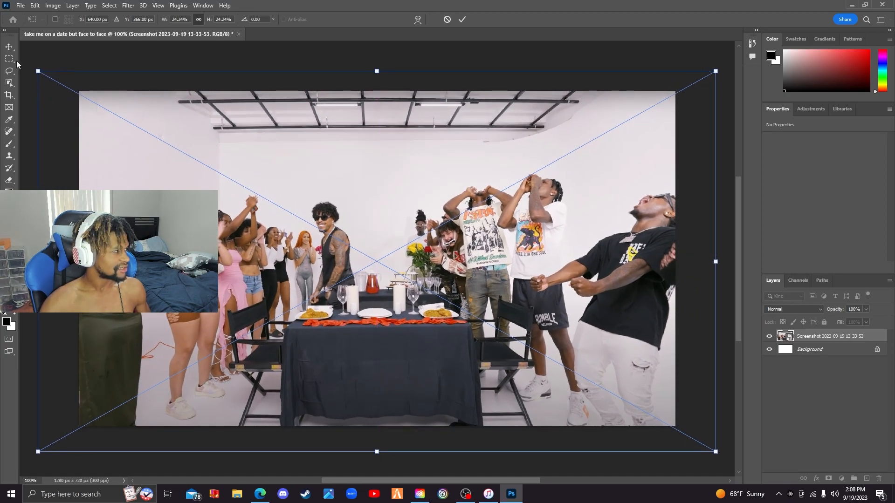
left_click(10, 49)
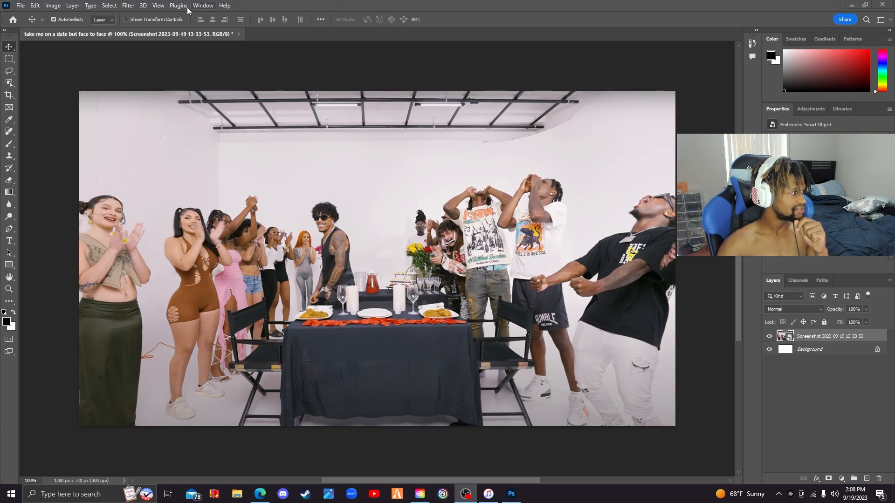
Open the Camera Raw Filter on the screenshot and set exposure to +1.40, contrast to +100 and highlights to -100
left_click(133, 7)
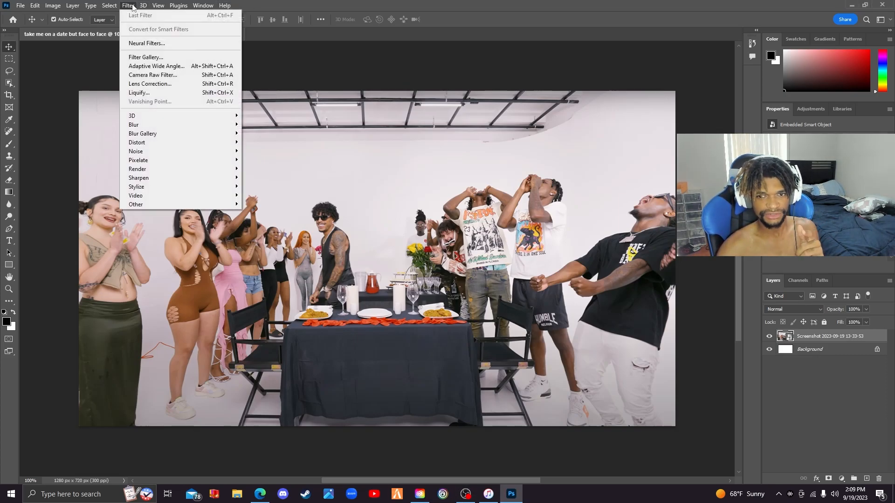
left_click(132, 9)
left_click(132, 8)
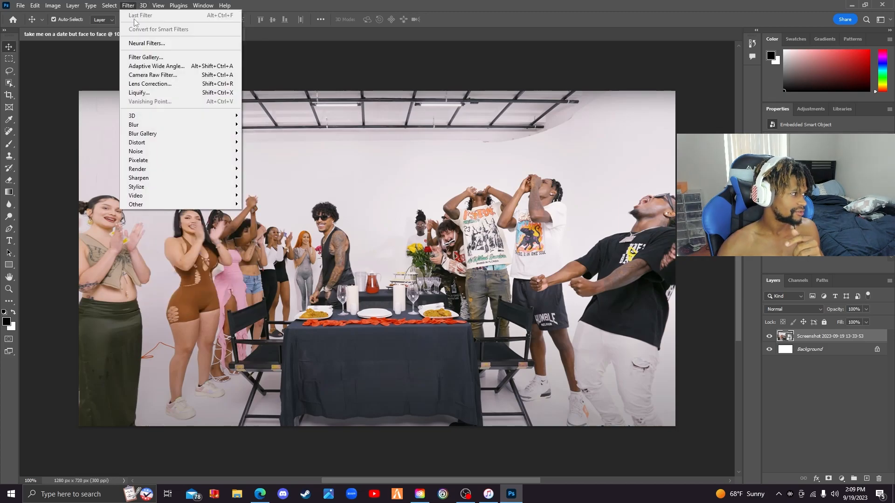
left_click(147, 76)
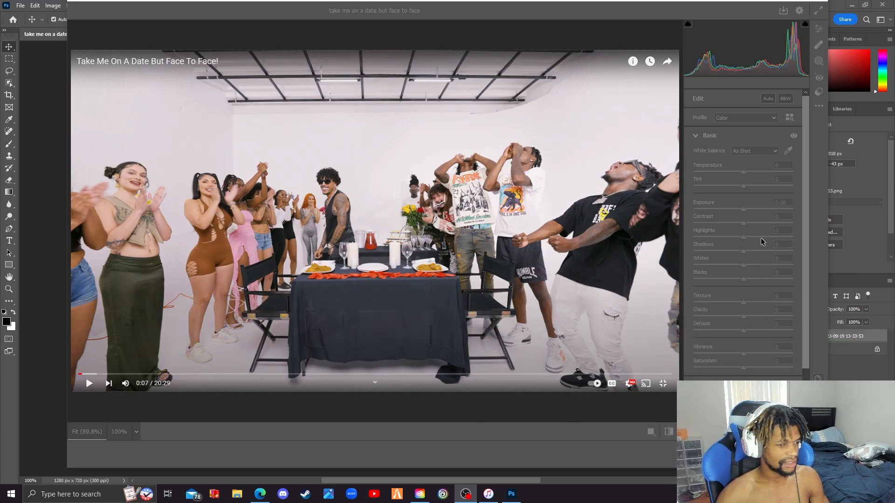
left_click(763, 204)
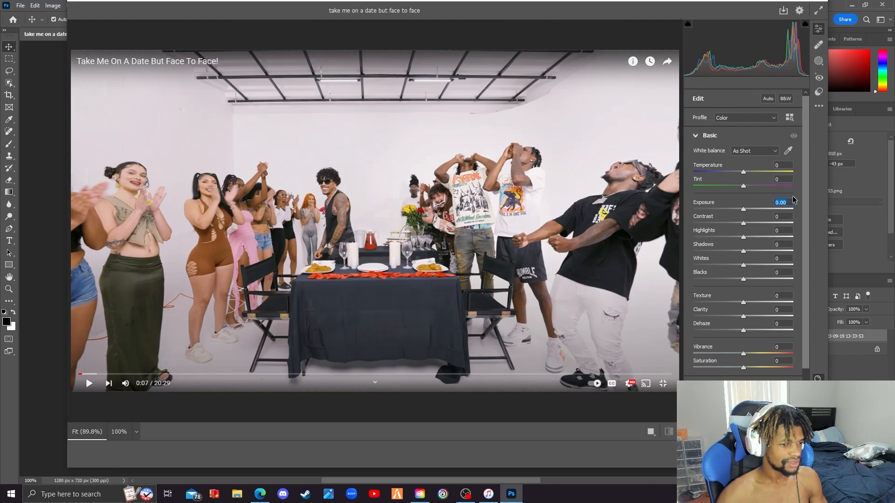
mouse_move(746, 214)
left_mouse_down()
mouse_move(768, 219)
mouse_move(723, 220)
mouse_move(788, 232)
mouse_move(764, 226)
mouse_move(783, 221)
mouse_move(756, 208)
left_mouse_up()
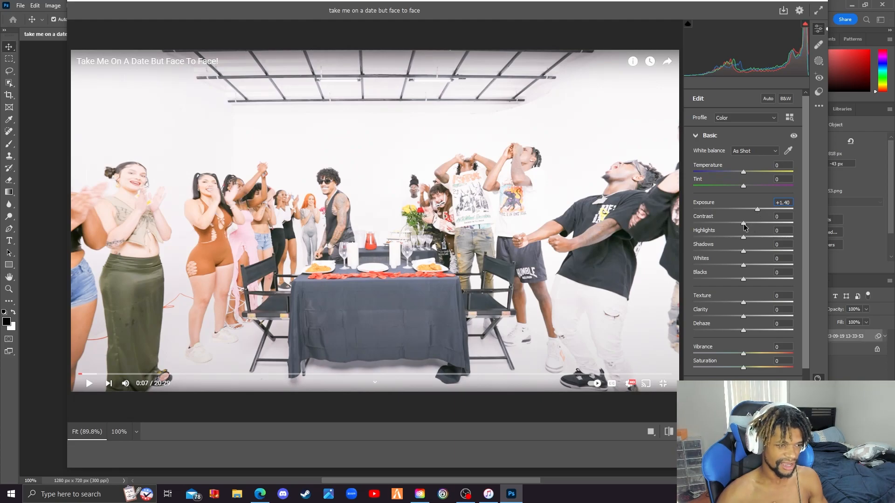
left_click_drag(743, 223, 801, 228)
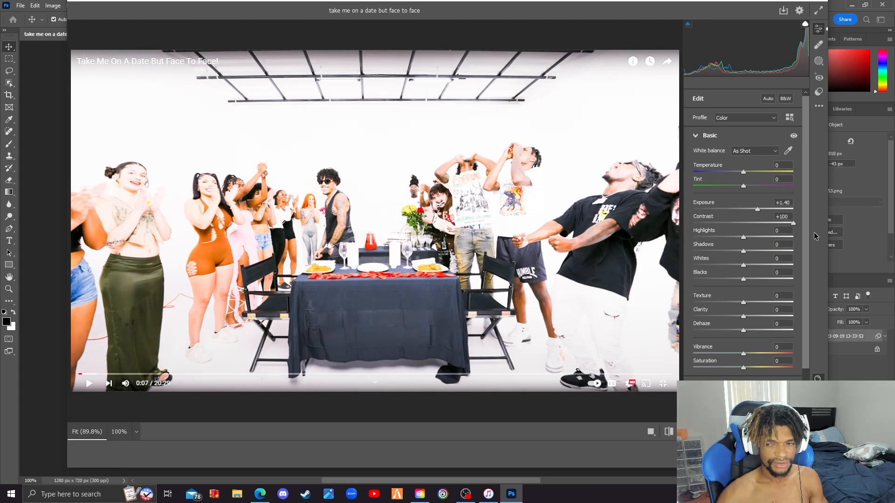
left_click_drag(744, 238, 689, 240)
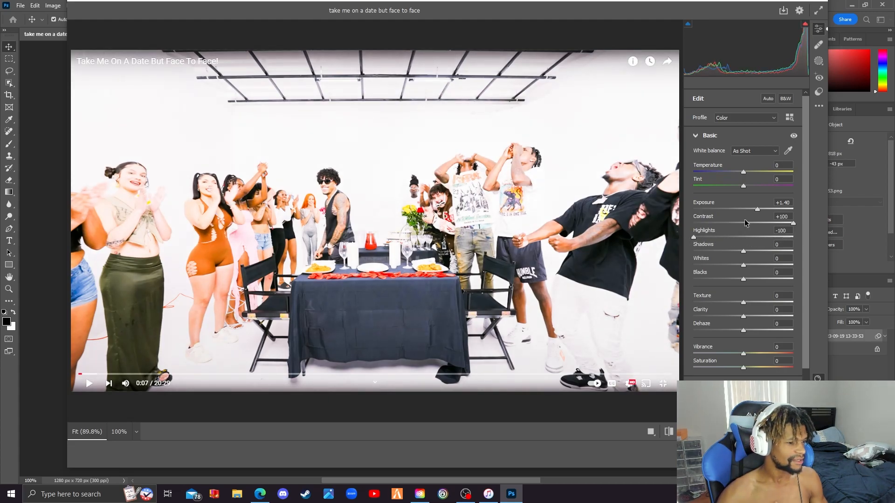
Reduce the exposure to +0.80 and set shadows to -75 and whites to -100
left_click_drag(757, 209, 750, 210)
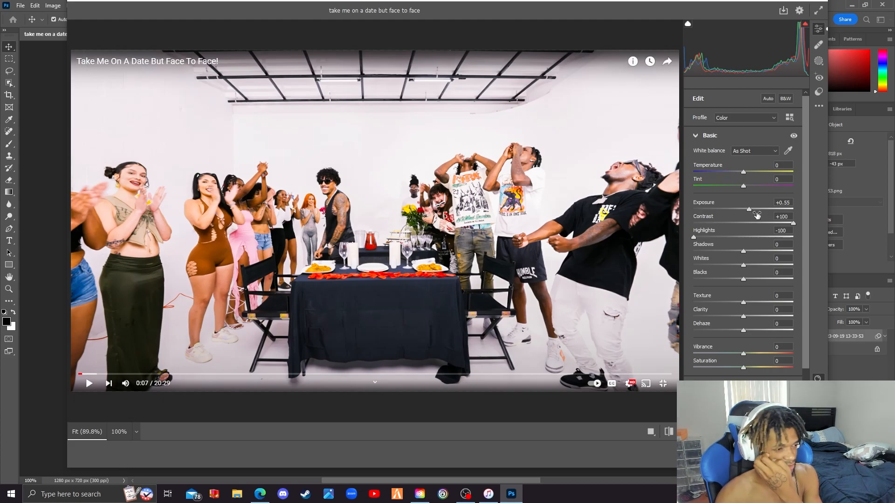
left_click_drag(745, 260, 693, 266)
left_click_drag(748, 210, 751, 212)
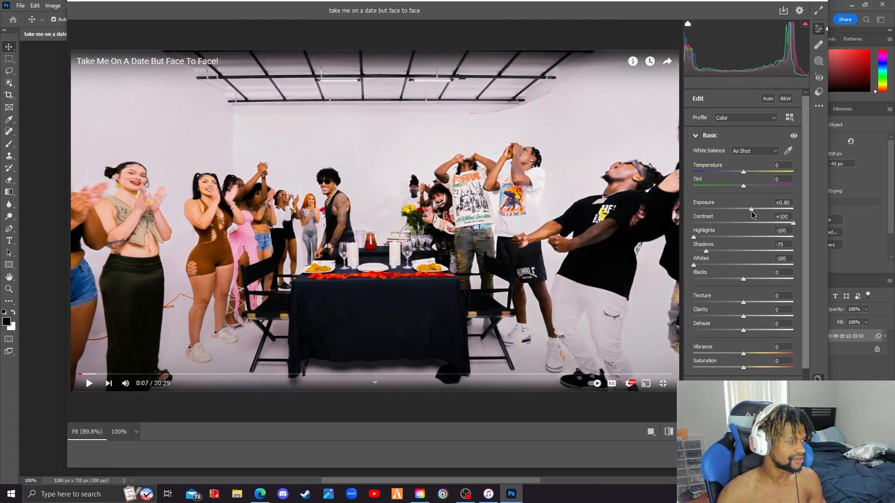
mouse_move(745, 279)
left_mouse_down()
mouse_move(682, 278)
mouse_move(847, 284)
mouse_move(744, 286)
left_mouse_up()
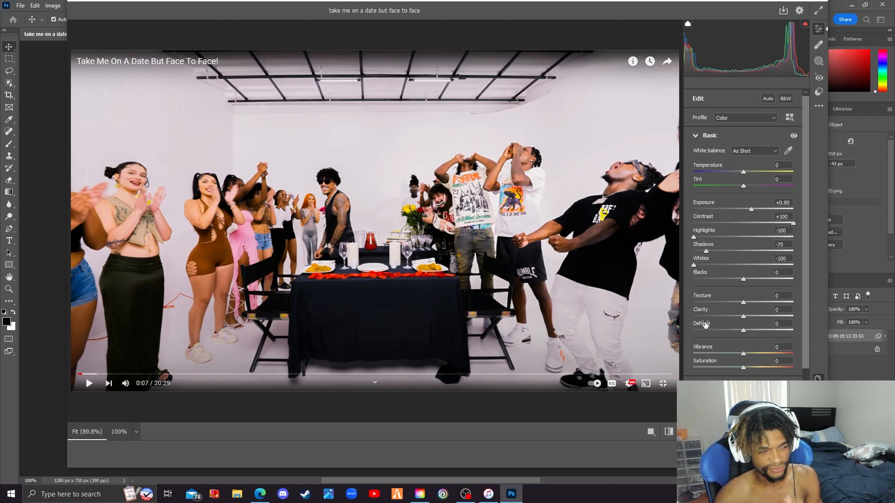
Set the screenshot's texture to +41 and clarity to +30
mouse_move(743, 303)
left_mouse_down()
mouse_move(793, 306)
mouse_move(644, 313)
mouse_move(758, 308)
left_mouse_up()
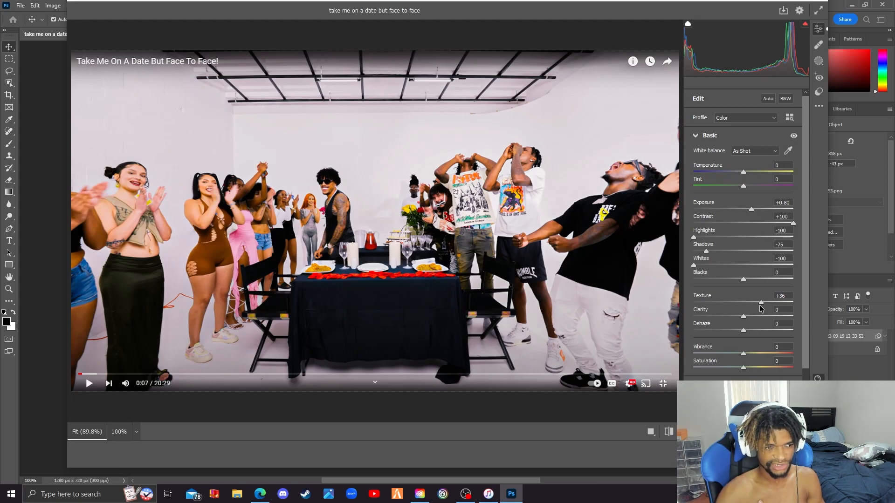
left_click_drag(759, 305, 762, 304)
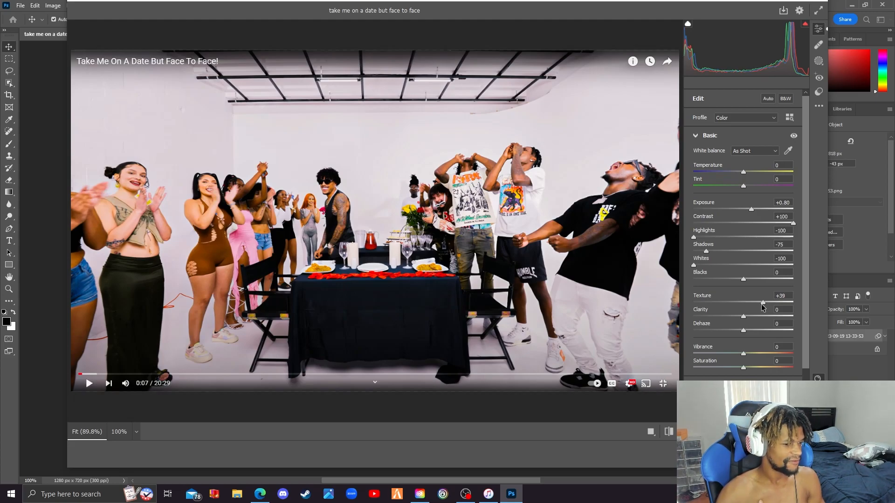
left_click_drag(745, 315, 788, 317)
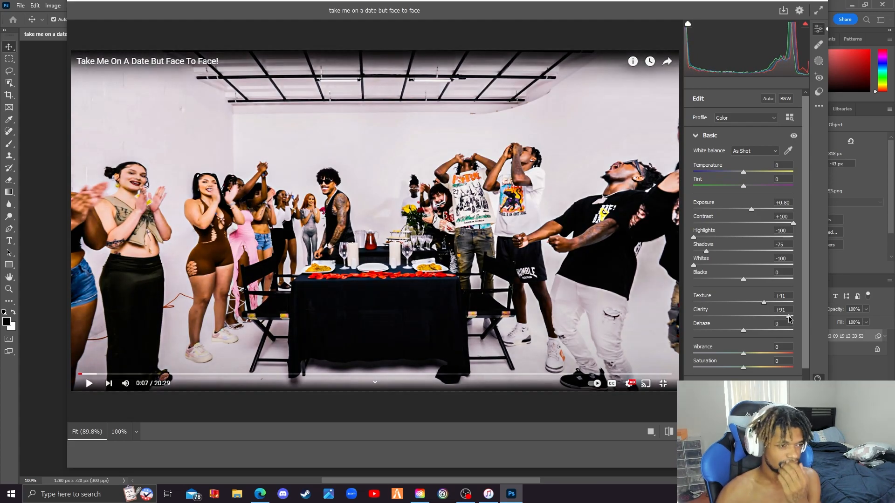
left_click_drag(788, 318, 757, 324)
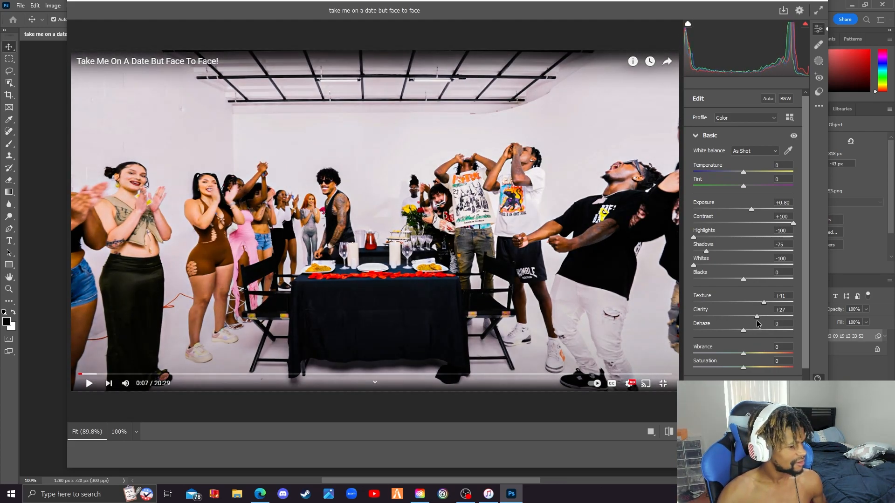
left_click_drag(759, 324, 760, 324)
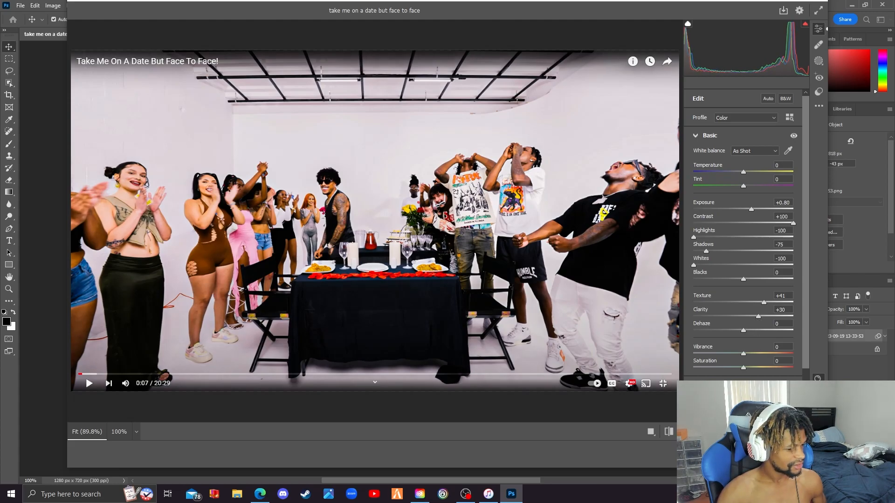
Set sharpening to 79 and noise reduction to 20, and apply the Camera Raw Filter
key("ctrl+3")
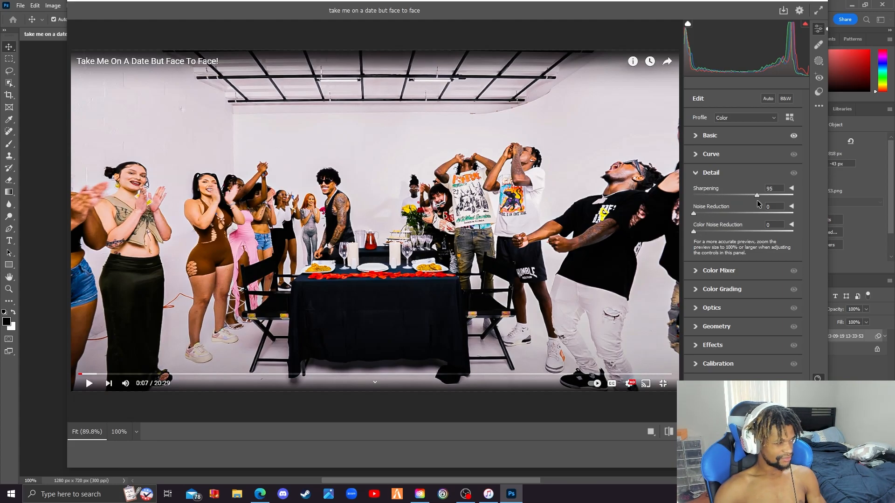
mouse_move(757, 200)
left_mouse_down()
mouse_move(721, 204)
mouse_move(793, 231)
mouse_move(741, 225)
mouse_move(780, 229)
mouse_move(746, 220)
mouse_move(789, 218)
mouse_move(726, 201)
mouse_move(795, 205)
mouse_move(746, 200)
left_mouse_up()
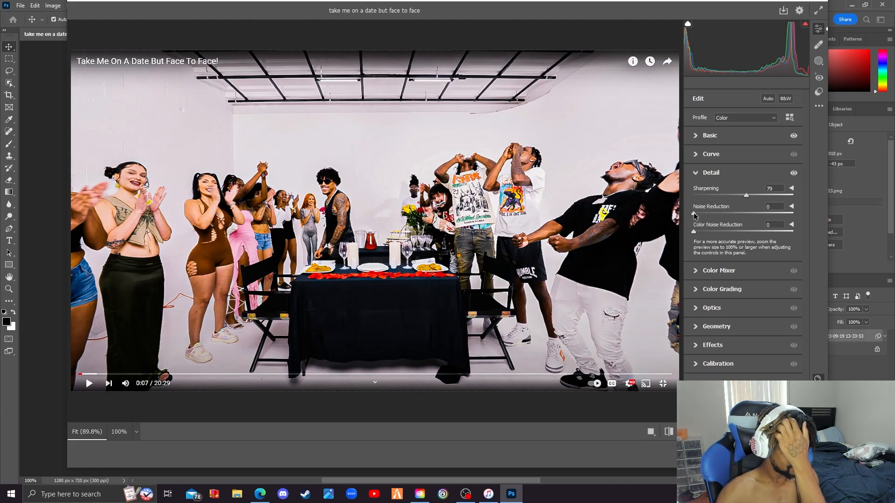
left_click_drag(695, 215, 717, 226)
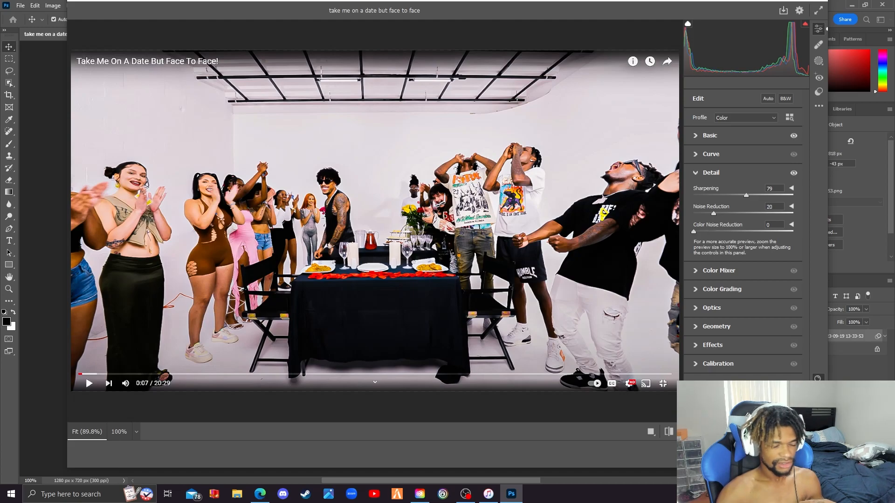
key("Return")
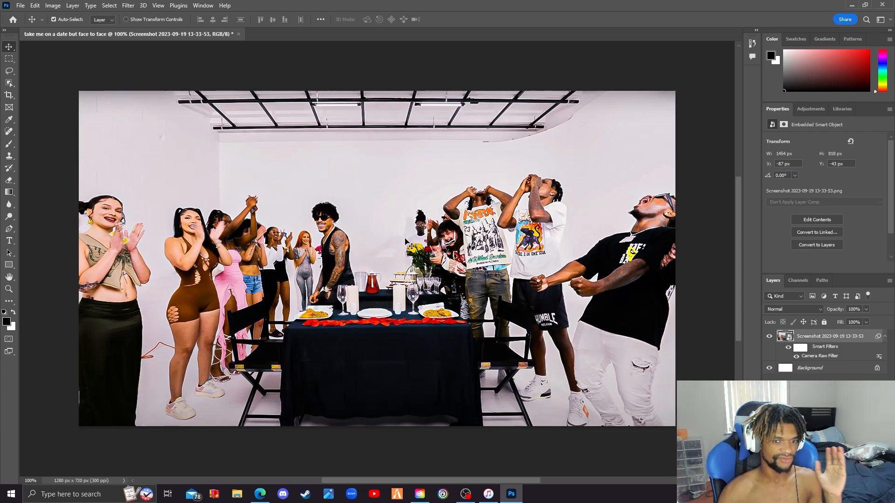
Place the photo IMG_7603 from the Downloads folder as an embedded object centred over the screenshot
left_click(21, 6)
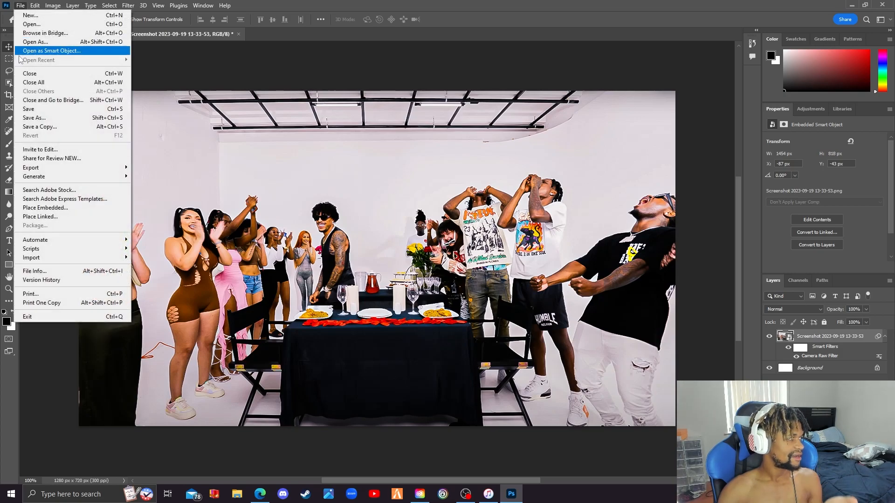
left_click(55, 208)
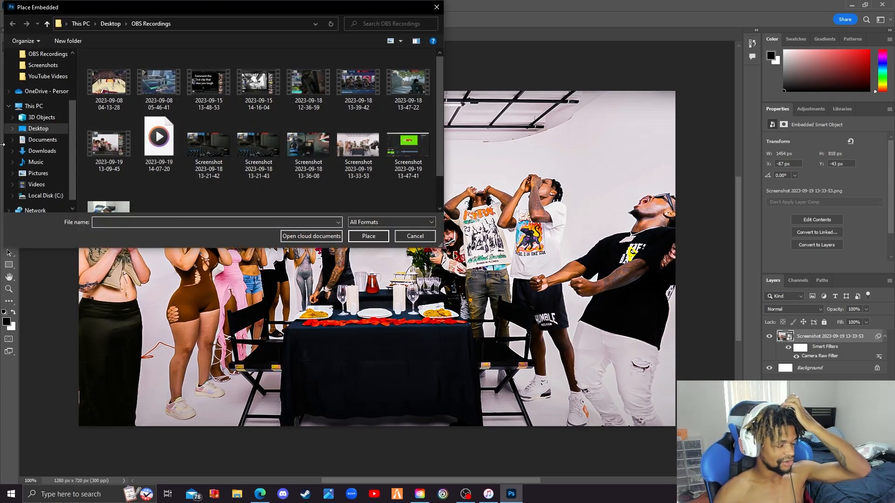
scroll(40, 70, "up", 3)
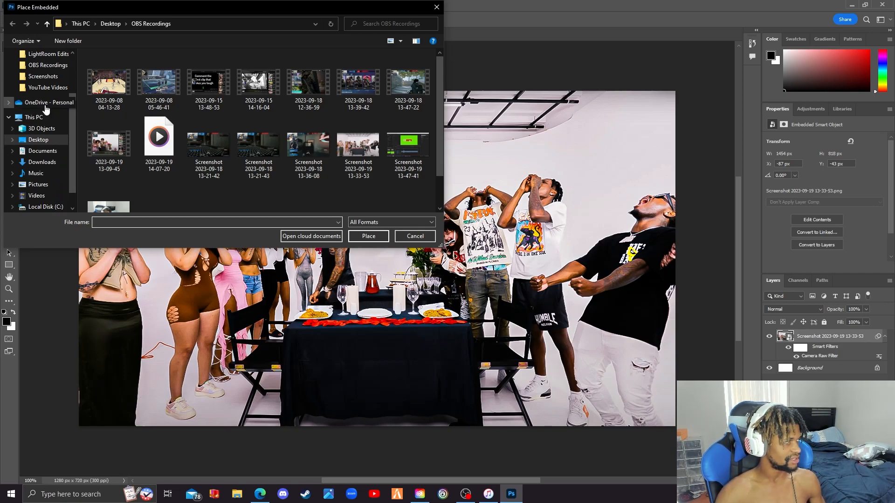
scroll(40, 65, "up", 1)
left_click(40, 55)
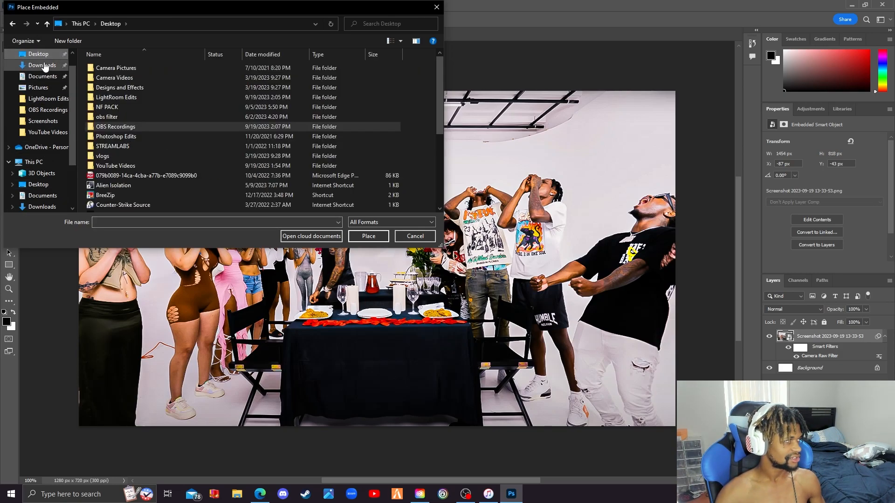
left_click(41, 65)
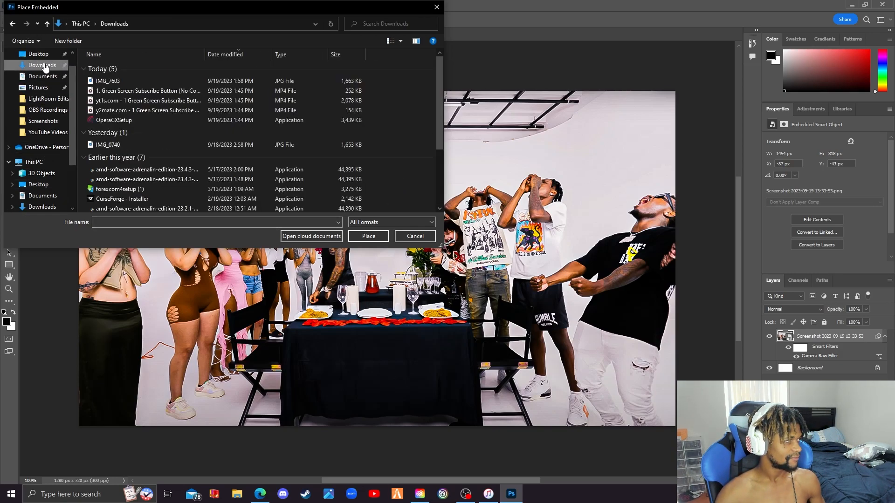
double_click(98, 81)
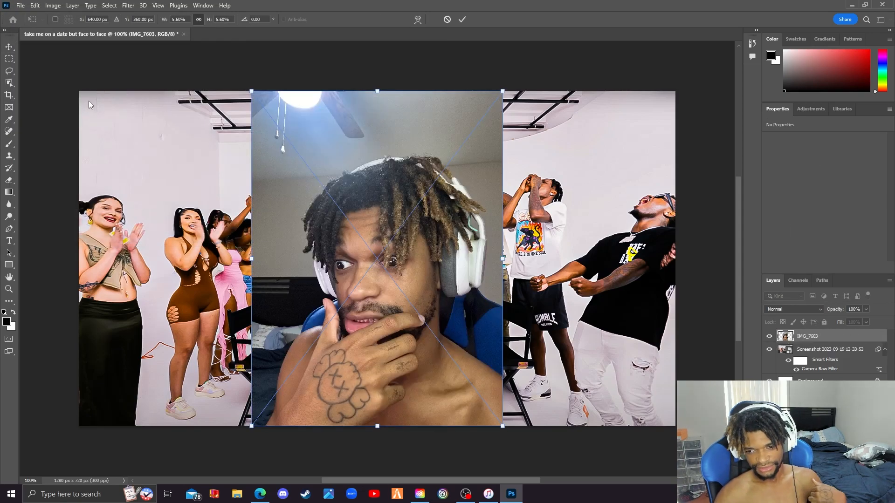
key("Return")
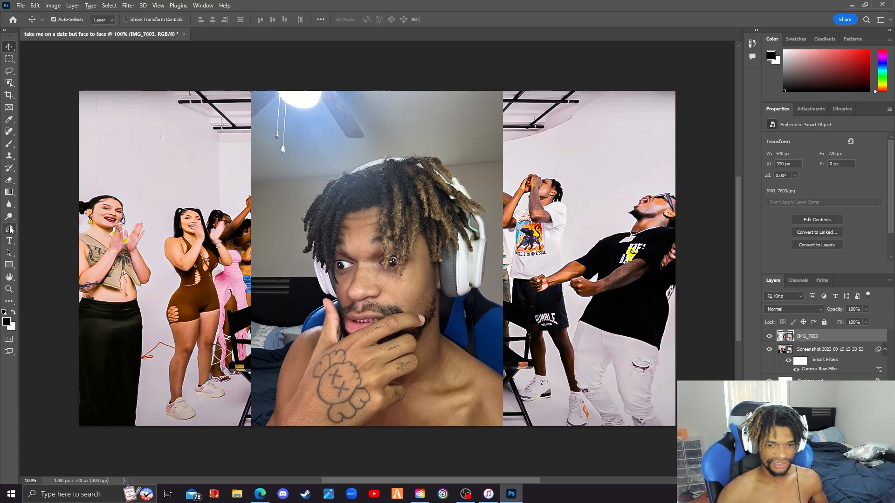
Start a Pen tool path at the portrait photo's bottom edge and trace the lower outer edge of the tattooed arm
left_click(9, 229)
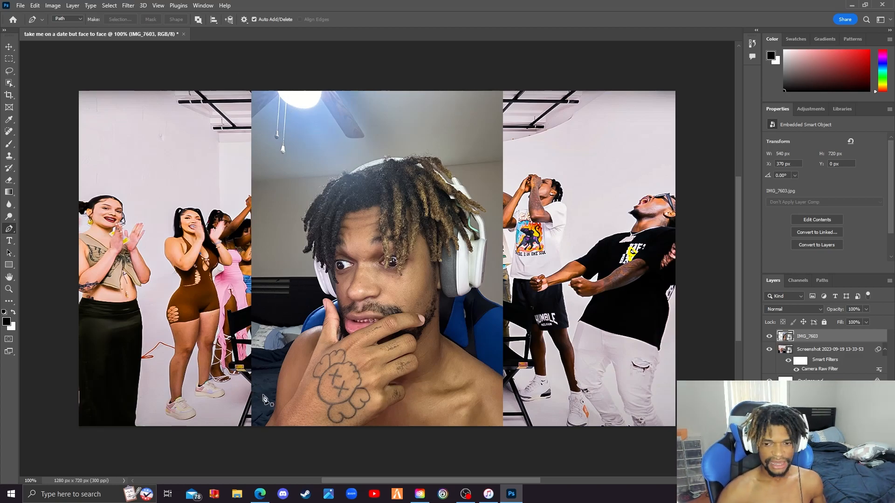
scroll(265, 402, "up", 5)
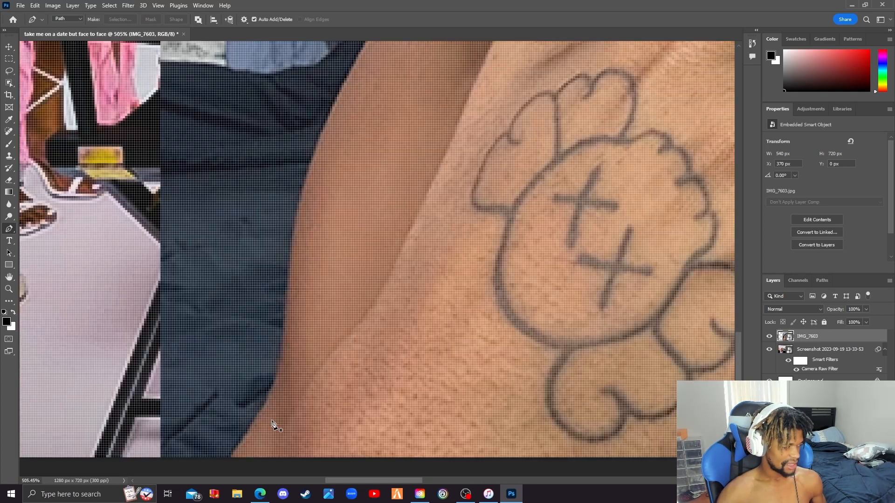
scroll(305, 326, "down", 1)
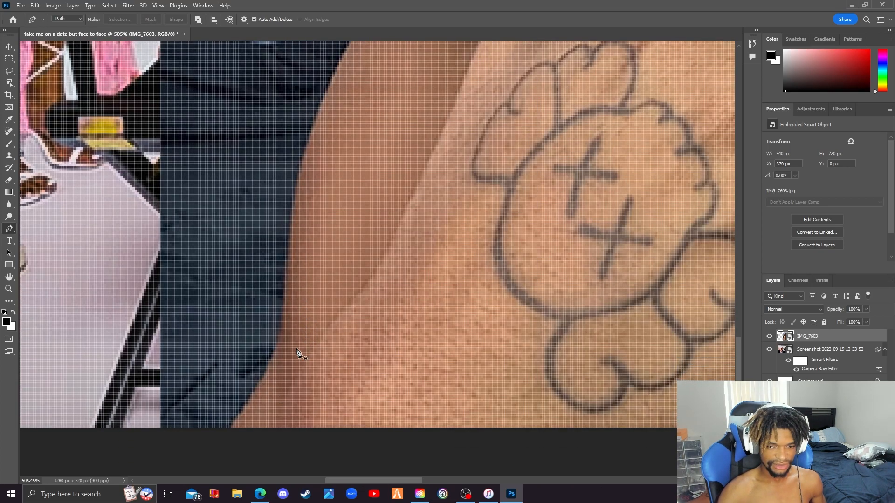
left_click(228, 427)
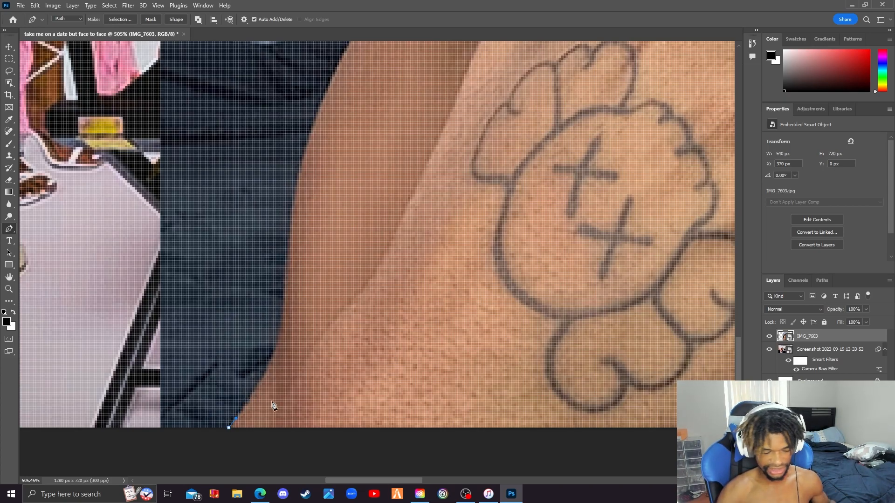
left_click(242, 336)
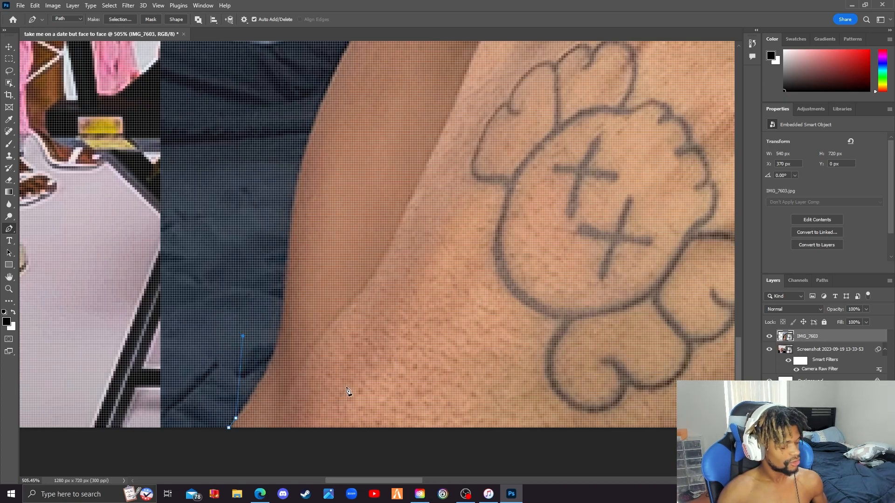
key("ctrl+z")
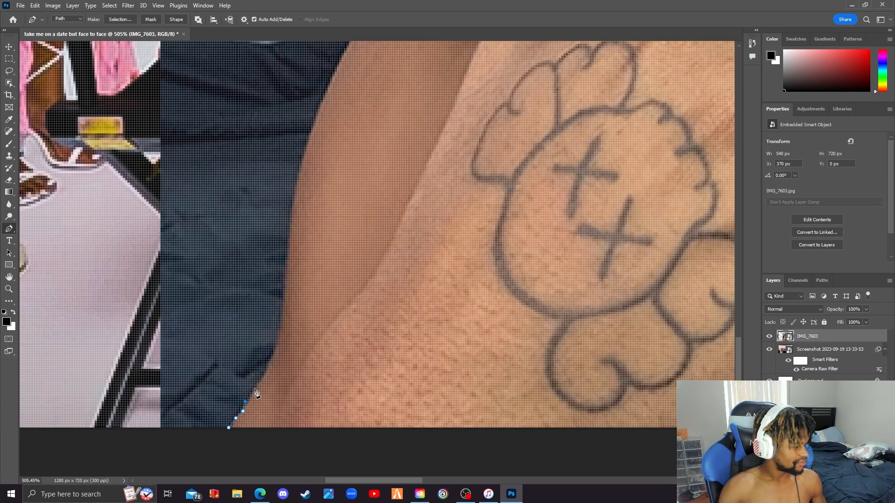
key("ctrl+z")
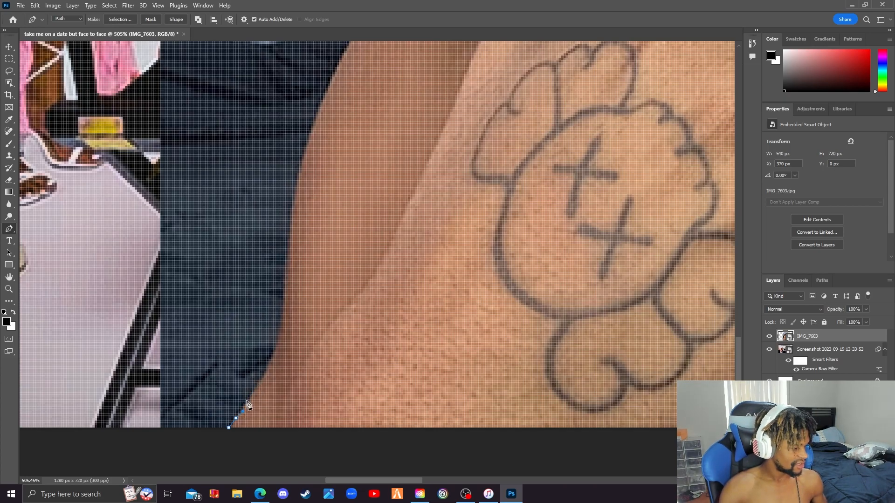
left_click(259, 383)
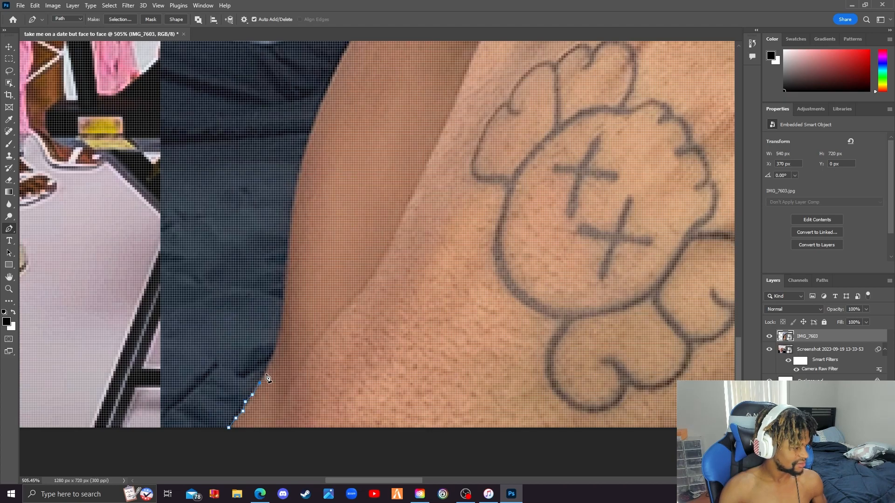
left_click(269, 362)
left_click(278, 338)
left_click(283, 322)
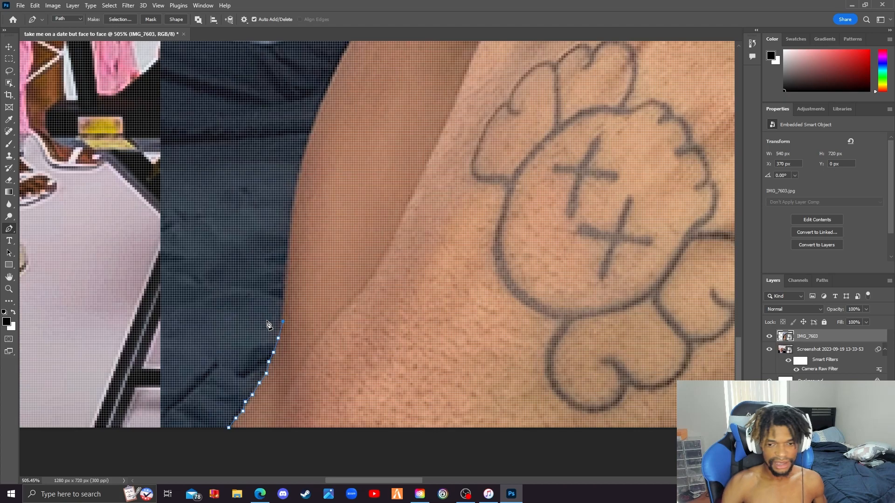
Extend the path upward along the arm's outer edge with closely spaced anchor points
scroll(306, 308, "up", 1)
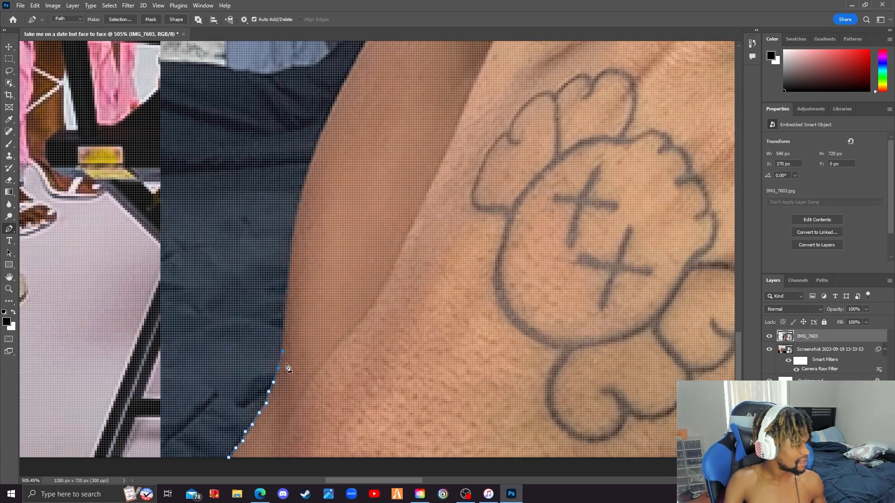
left_click(284, 335)
left_click(285, 302)
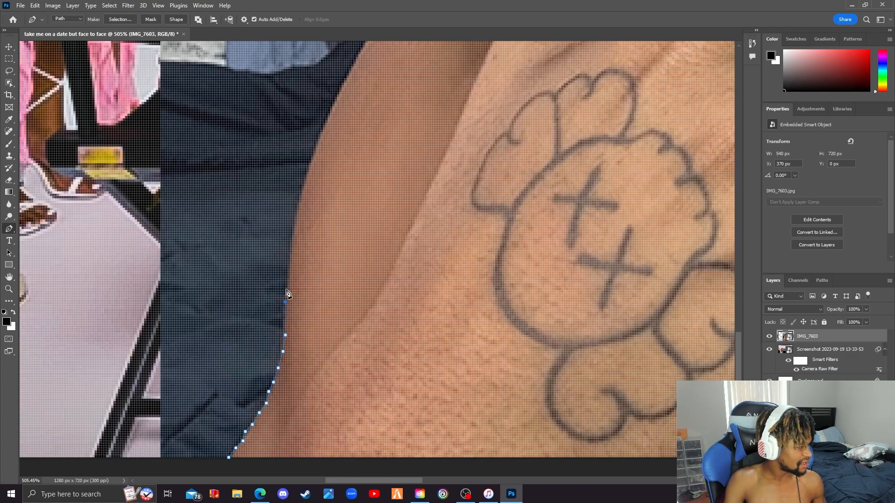
left_click(288, 272)
Examine the path along the hair and headphones of the portrait at several zoom levels
scroll(300, 239, "up", 3)
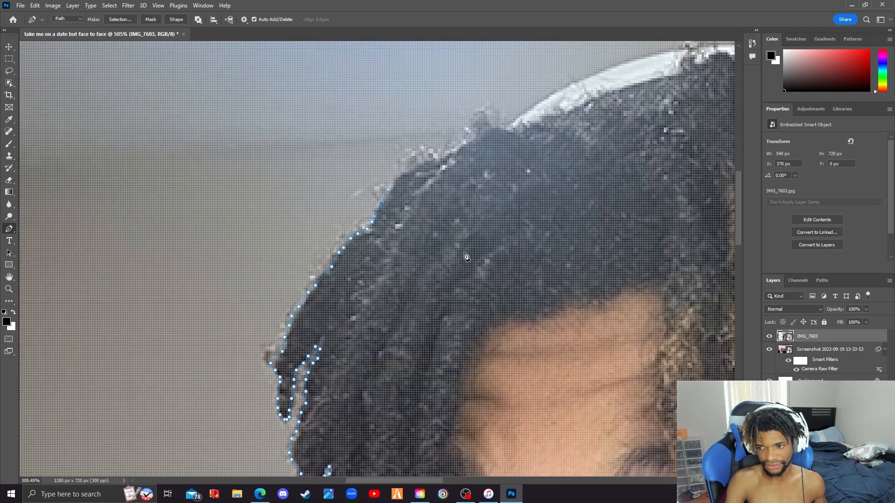
scroll(466, 255, "down", 10)
scroll(444, 241, "up", 5)
scroll(450, 236, "down", 4)
scroll(456, 231, "up", 4)
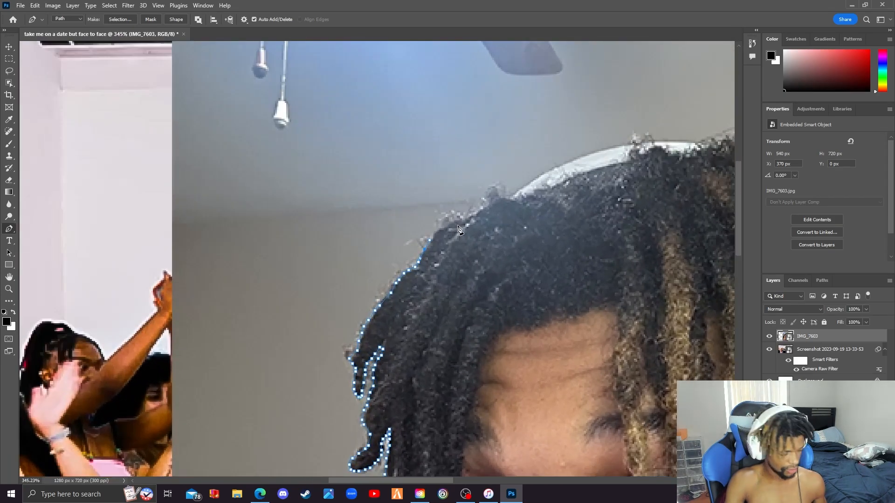
scroll(459, 229, "down", 3)
scroll(454, 223, "up", 2)
scroll(449, 217, "down", 1)
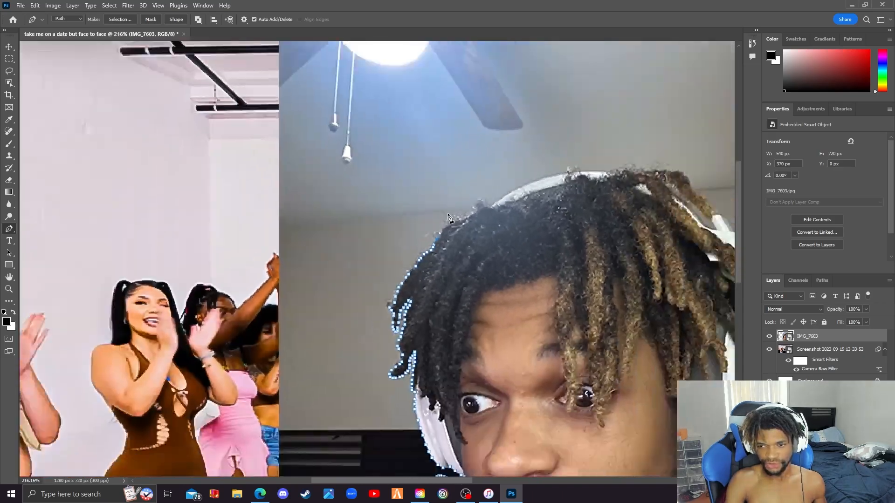
scroll(449, 218, "up", 3)
scroll(438, 203, "down", 3)
scroll(435, 202, "up", 4)
scroll(435, 202, "down", 6)
scroll(445, 217, "up", 3)
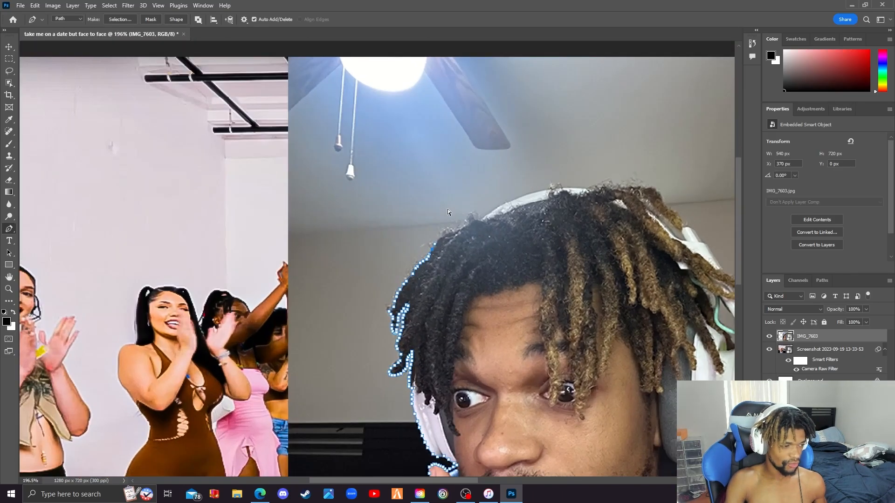
scroll(443, 206, "left", 1)
scroll(432, 194, "right", 3)
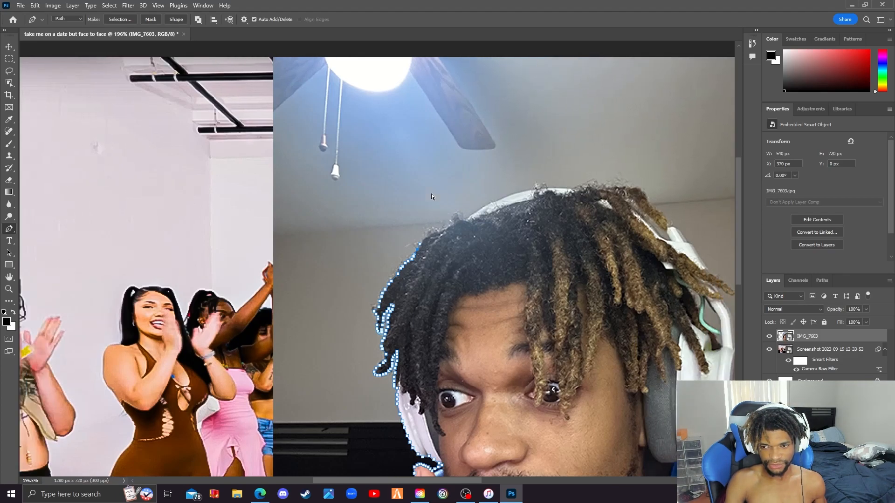
scroll(409, 192, "left", 2)
scroll(417, 195, "right", 1)
scroll(417, 193, "left", 3)
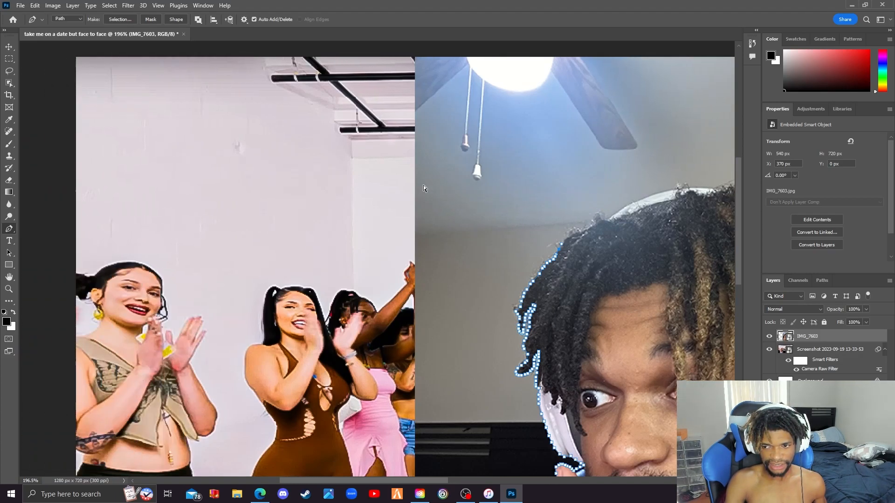
scroll(410, 167, "right", 4)
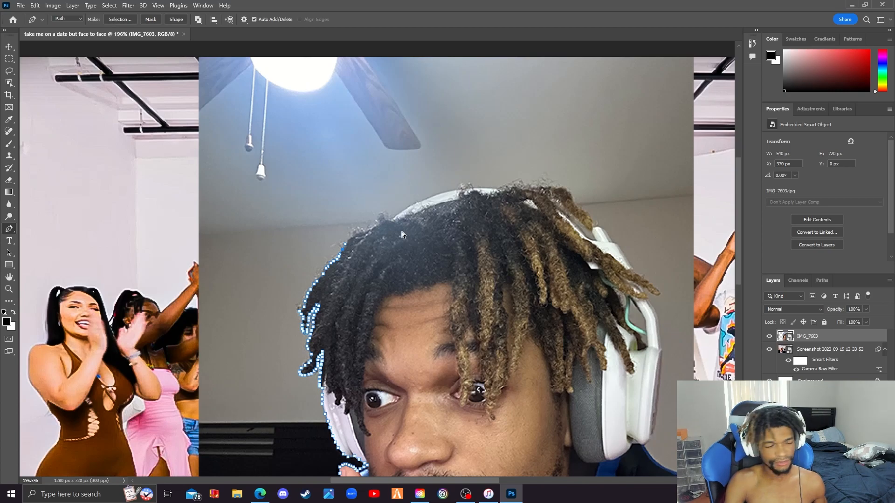
Convert the closed path around the person into a new anti-aliased selection with a feather radius of 0 pixels
scroll(580, 354, "down", 3)
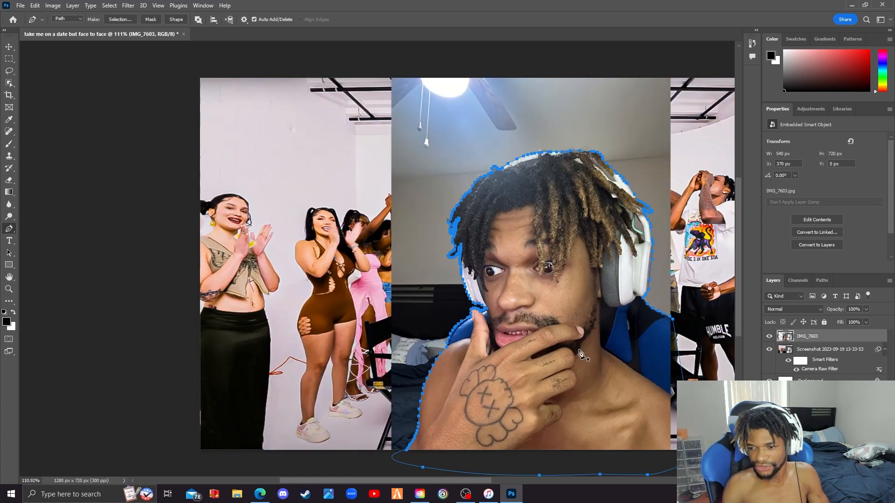
scroll(565, 356, "right", 1)
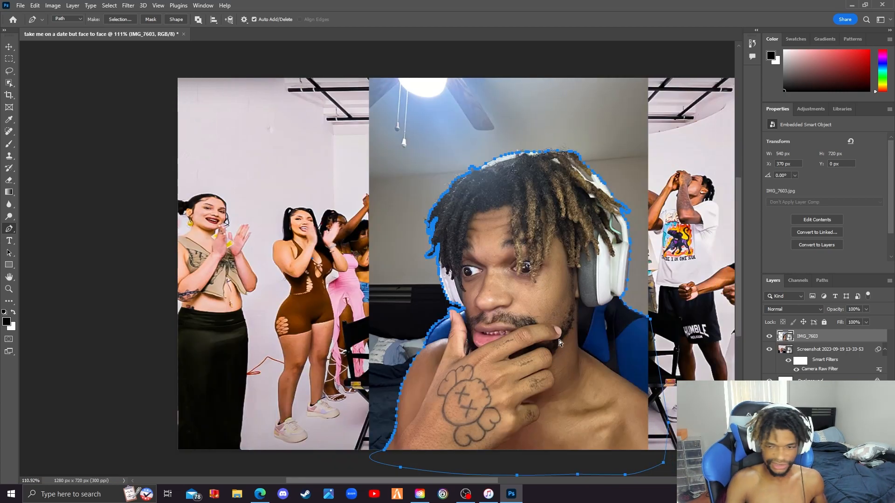
scroll(551, 328, "right", 1)
scroll(543, 332, "down", 1)
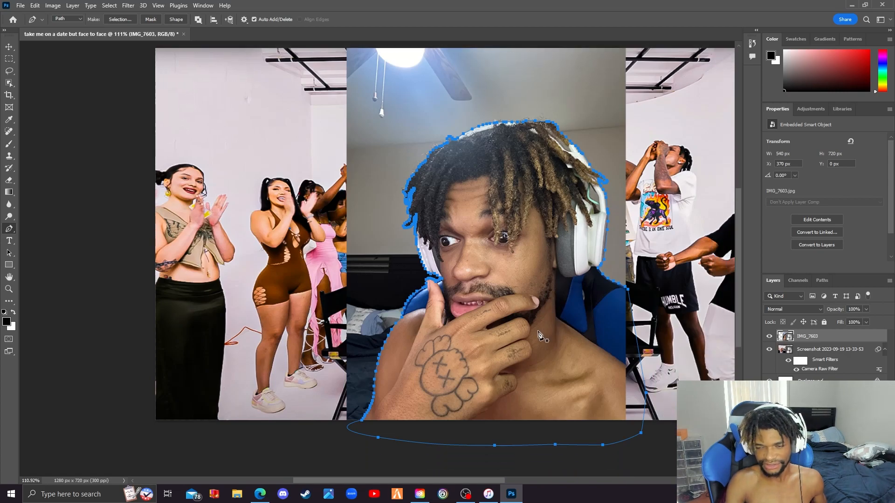
right_click(528, 285)
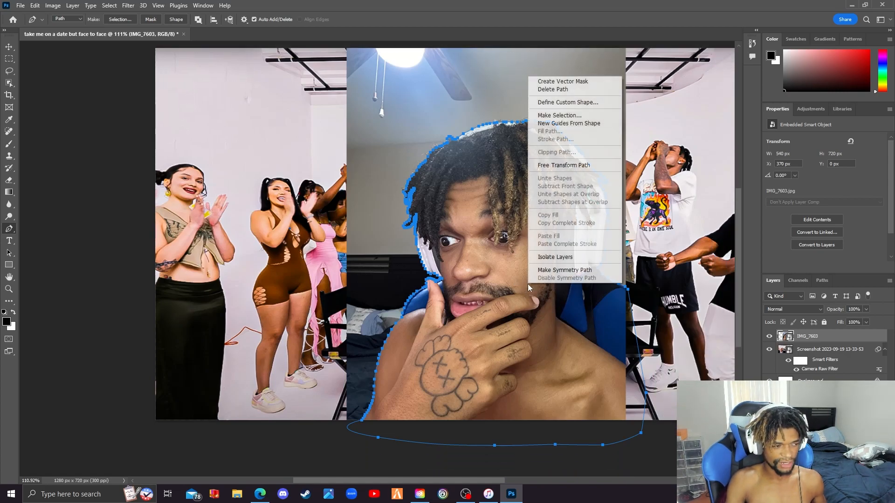
left_click(575, 116)
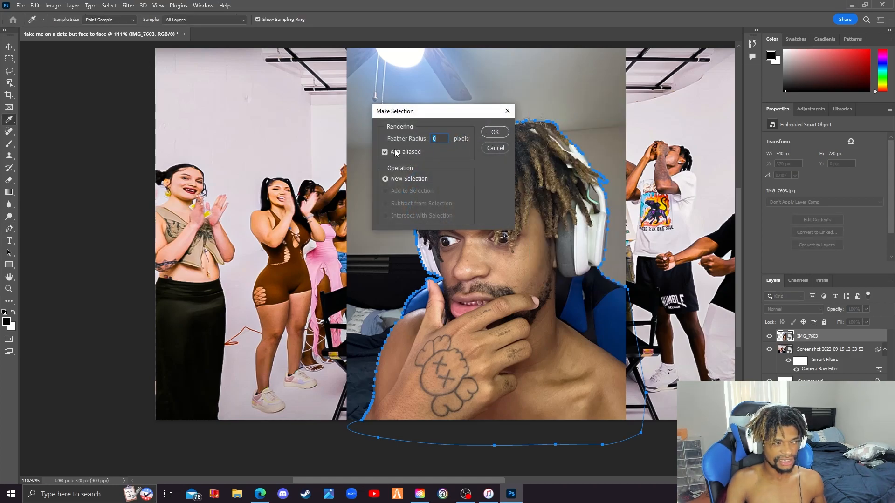
left_click(493, 133)
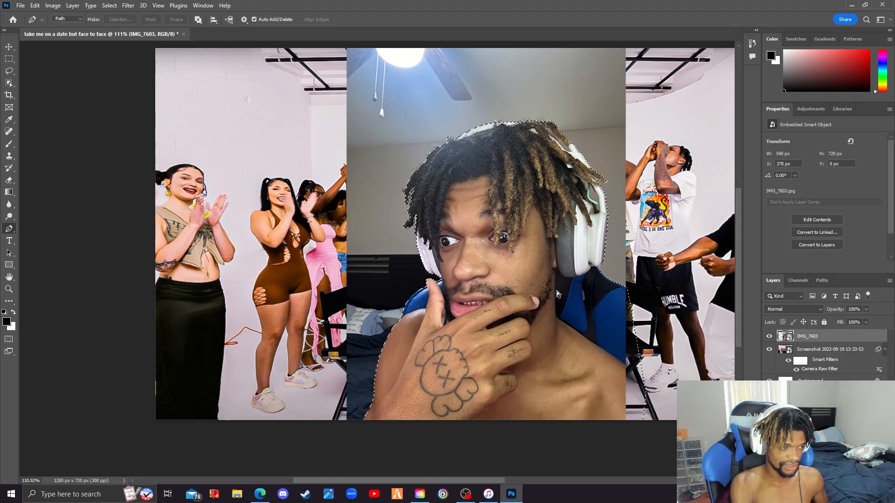
Copy the selected person onto a new layer and hide the original IMG_7603 layer
key("ctrl+j")
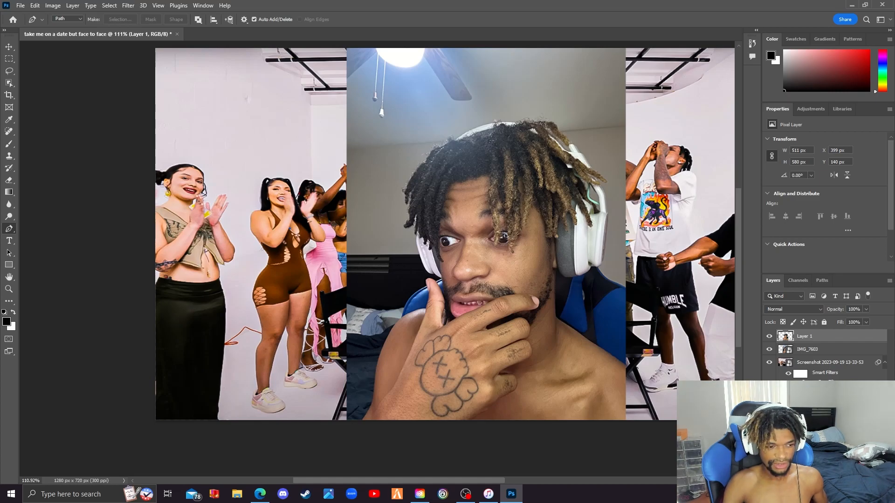
left_click(813, 348)
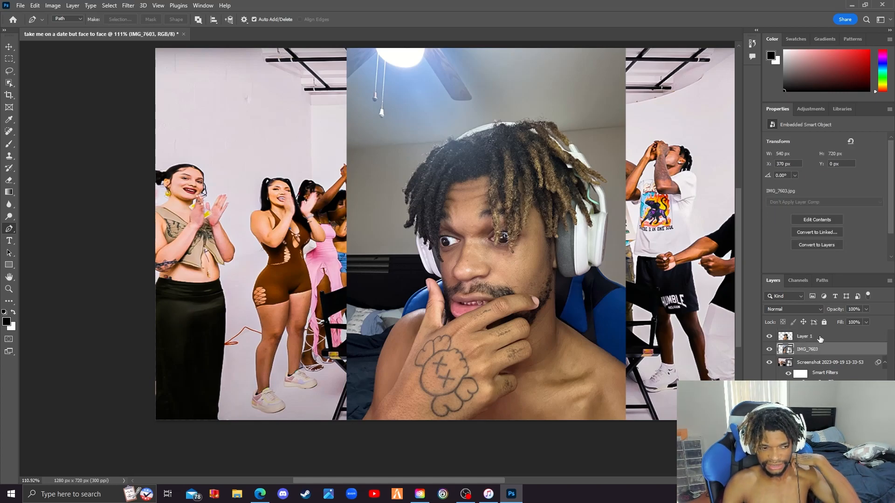
left_click(820, 336)
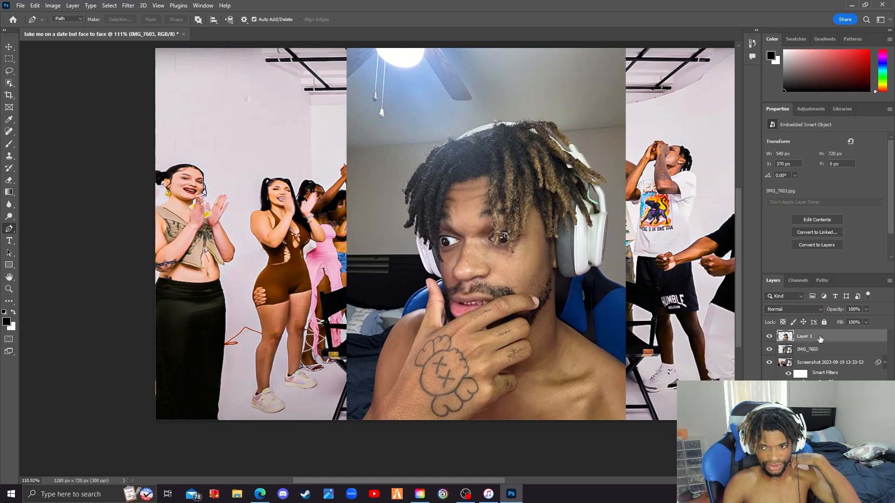
left_click(769, 350)
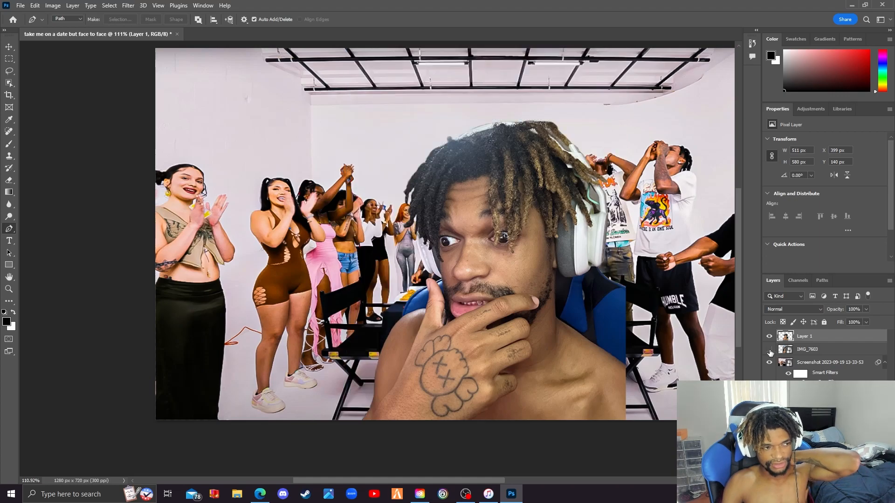
Move the cut-out person to the right half of the canvas, at about X 685 px and Y 100 px
left_click(12, 49)
mouse_move(513, 322)
left_mouse_down()
mouse_move(407, 258)
mouse_move(414, 299)
mouse_move(505, 309)
left_mouse_up()
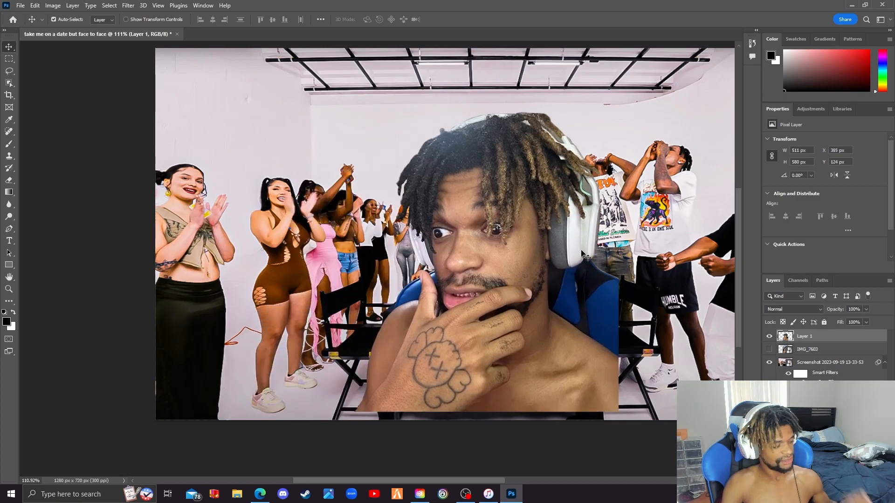
scroll(591, 195, "up", 5)
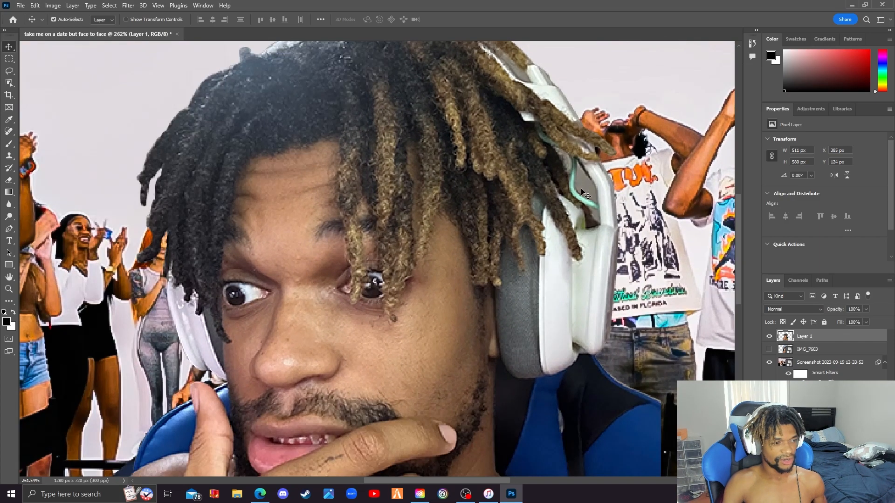
scroll(585, 191, "down", 5)
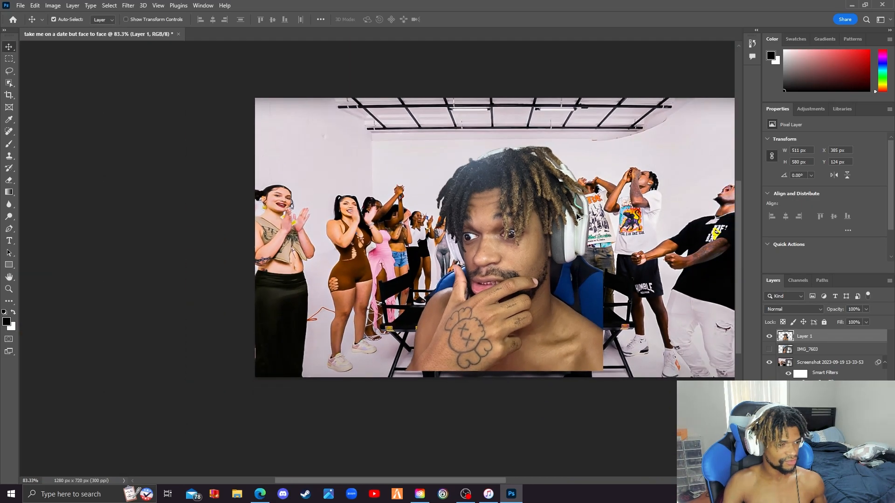
left_click_drag(576, 213, 589, 245)
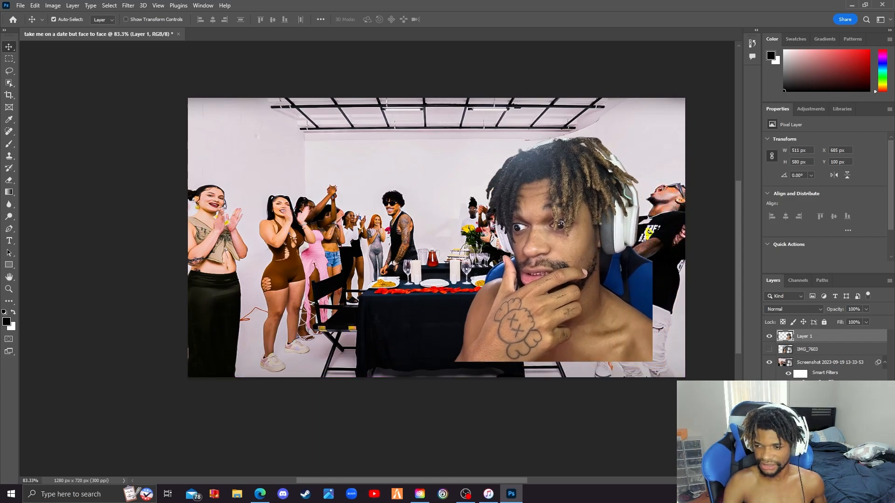
Delete the hidden IMG_7603 layer and select the cut-out person's layer
left_click(855, 350)
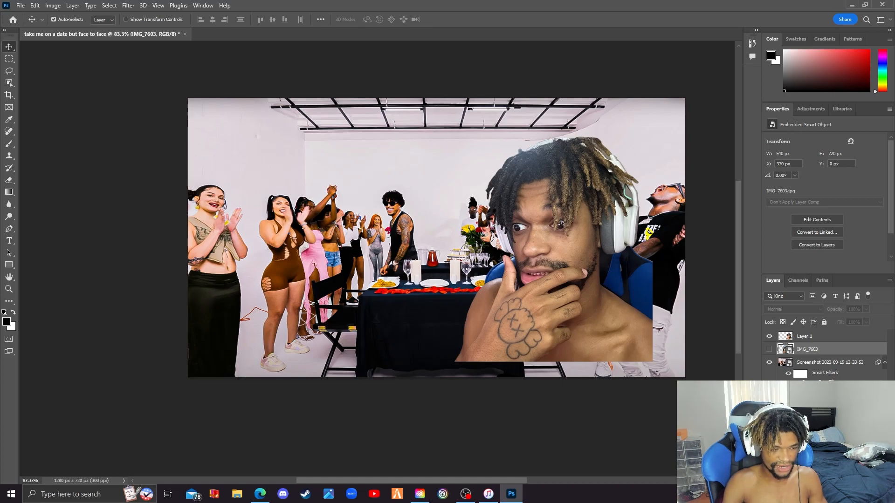
left_click(883, 480)
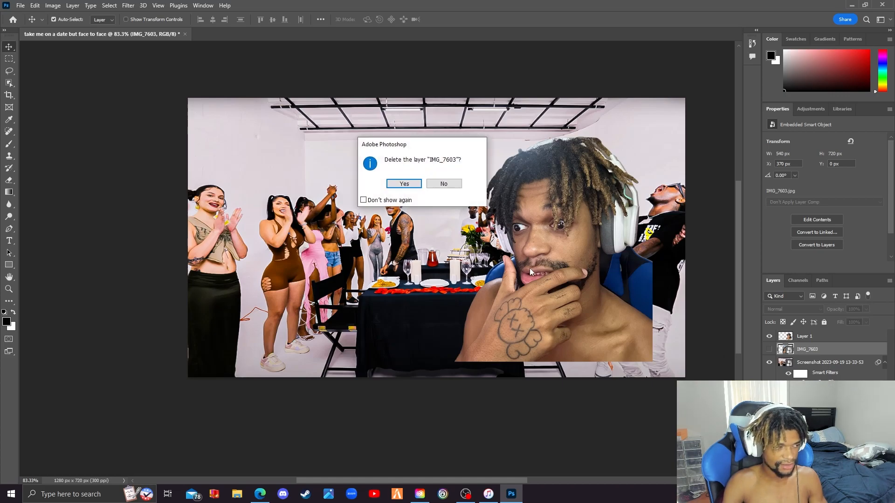
left_click(407, 184)
left_click(835, 337)
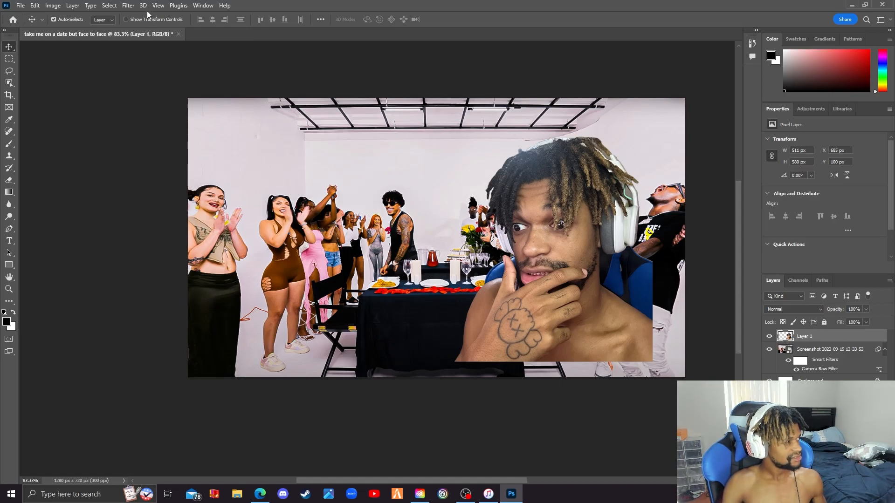
Open the Camera Raw Filter on the cut-out person and set exposure to +2.10, contrast to +100 and highlights to -100
left_click(129, 5)
left_click(149, 76)
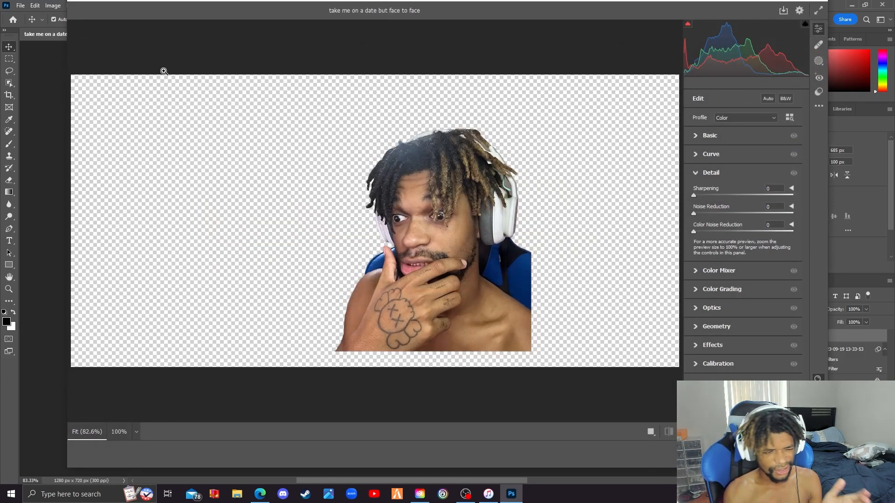
left_click(695, 136)
left_click_drag(743, 209, 795, 224)
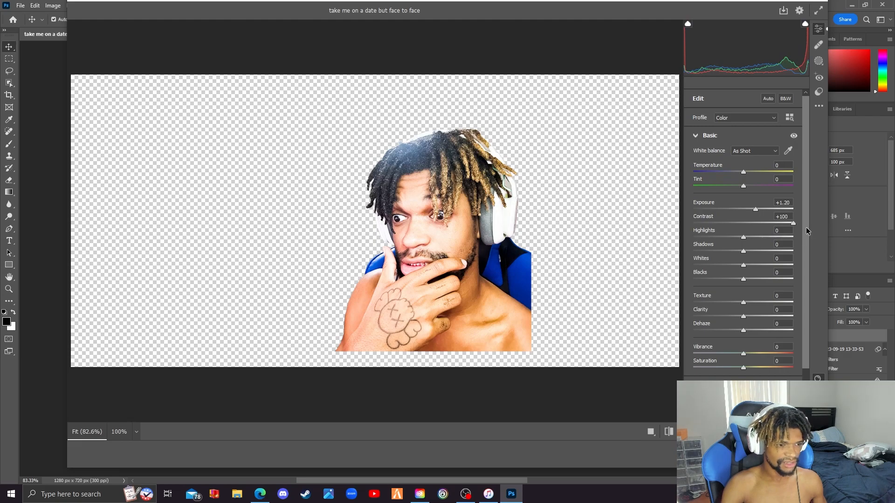
left_click_drag(744, 239, 692, 238)
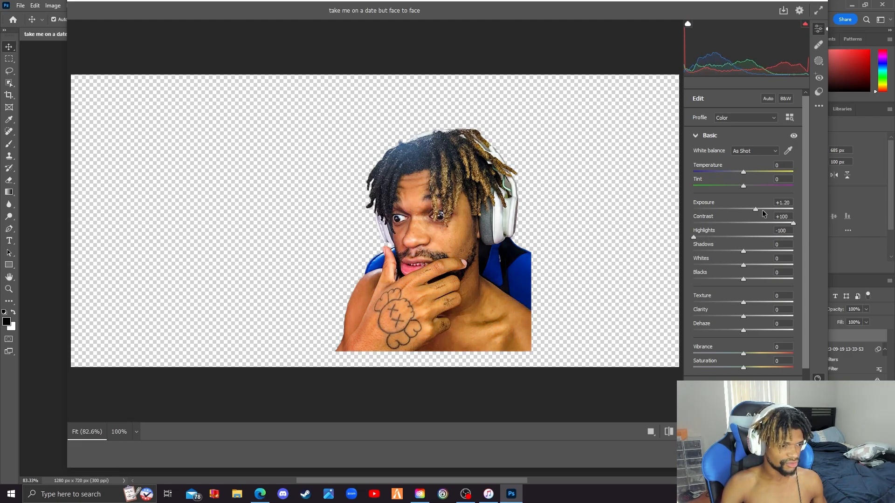
left_click_drag(756, 210, 765, 211)
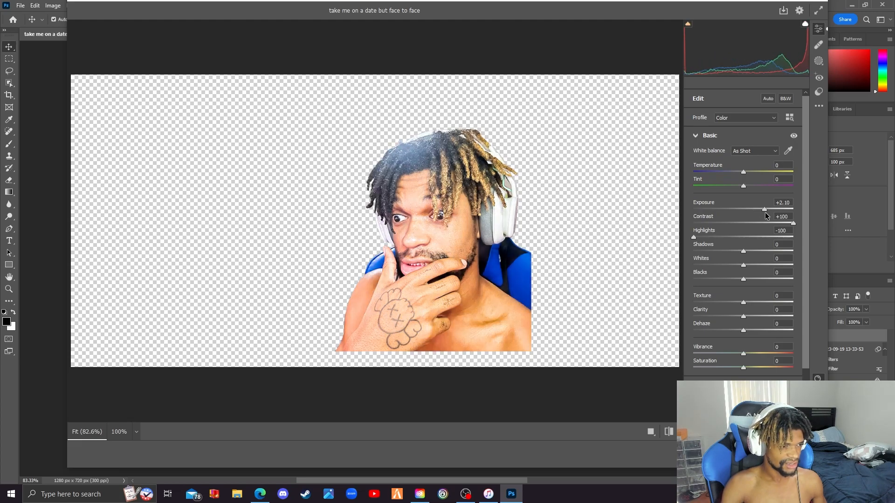
Set the cut-out's shadows to -34, texture to +100 and clarity to -25 in the Camera Raw adjustments
left_click_drag(745, 252, 727, 251)
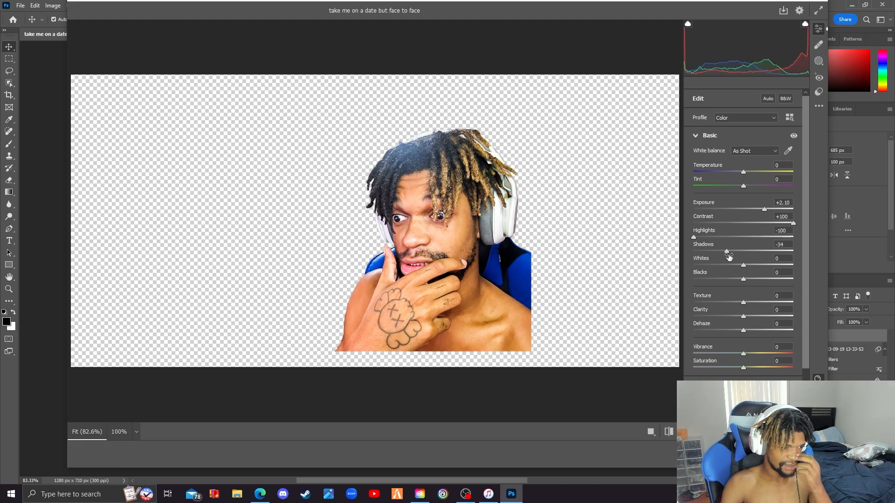
left_click_drag(744, 303, 795, 299)
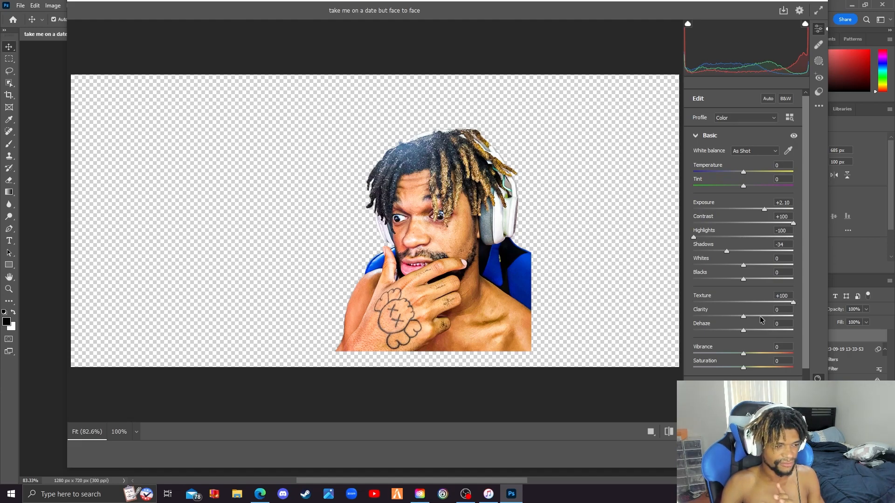
left_click_drag(744, 318, 730, 315)
Smooth the cut-out person by setting noise reduction to 100 in the Camera Raw detail adjustments
scroll(732, 315, "down", 3)
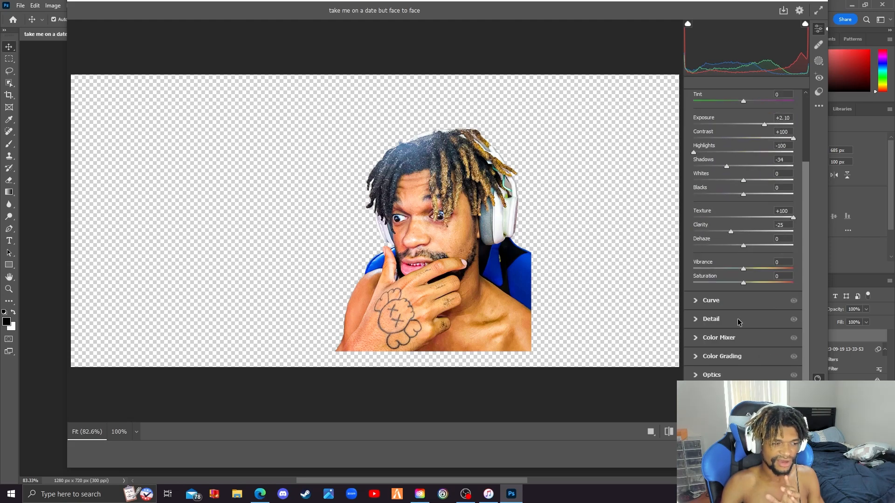
left_click(699, 319)
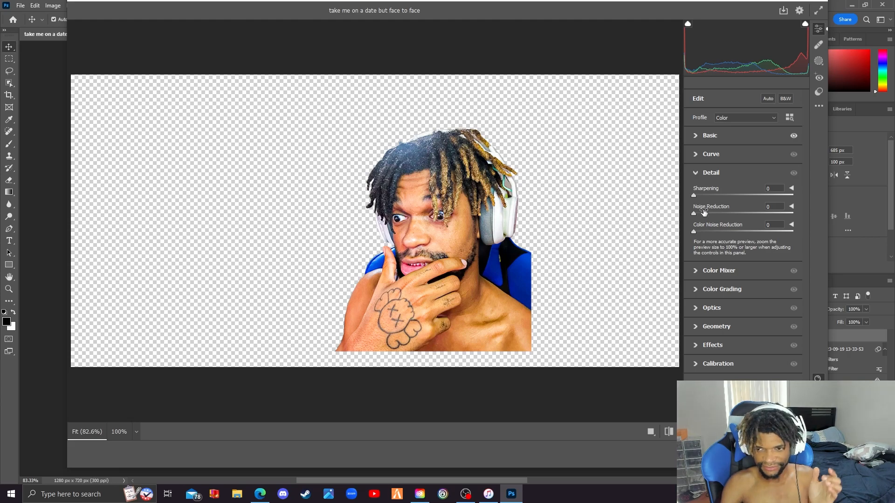
left_click_drag(695, 215, 796, 216)
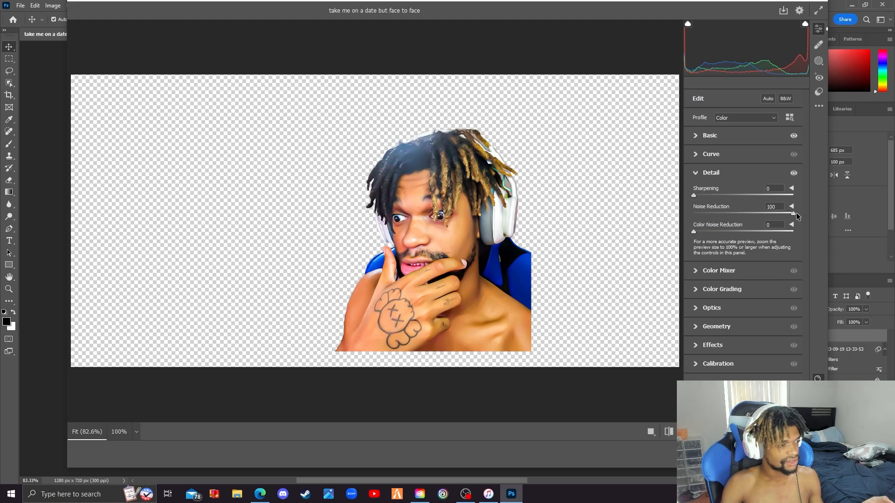
Set the cut-out's exposure to +2.30 and sharpening to 45, and apply the Camera Raw Filter
left_click(696, 137)
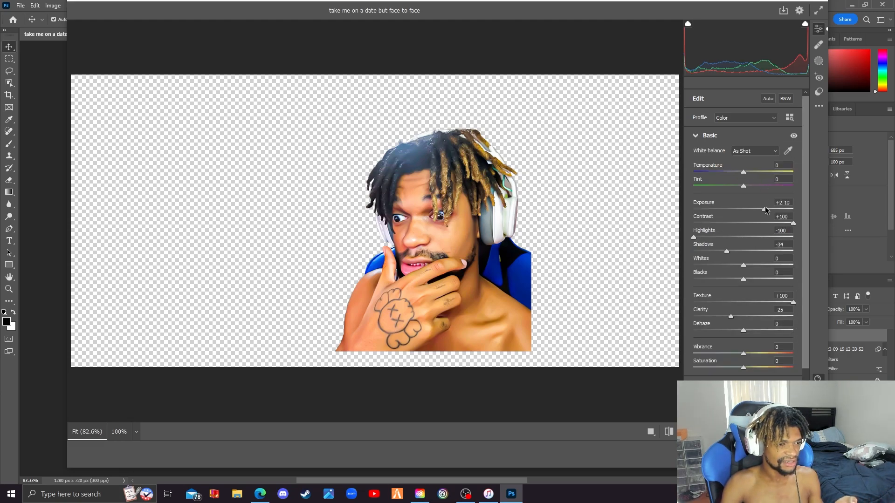
left_click_drag(764, 209, 766, 208)
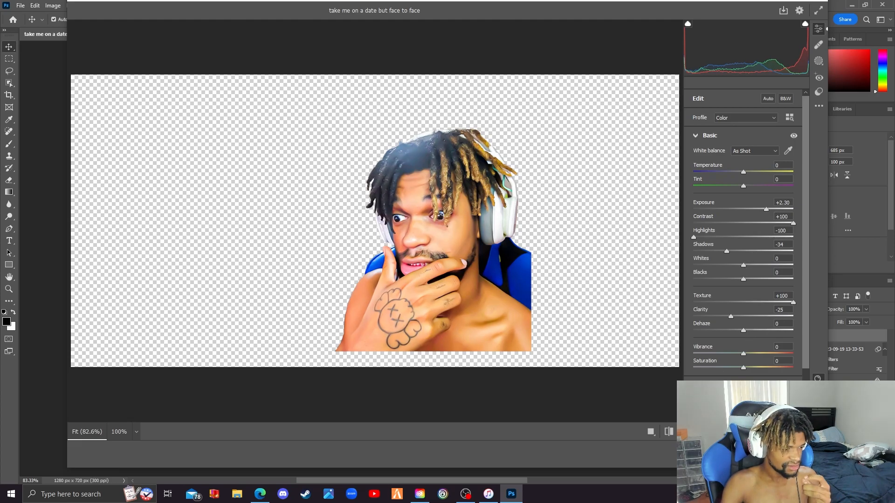
key("ctrl+3")
left_click_drag(696, 196, 727, 205)
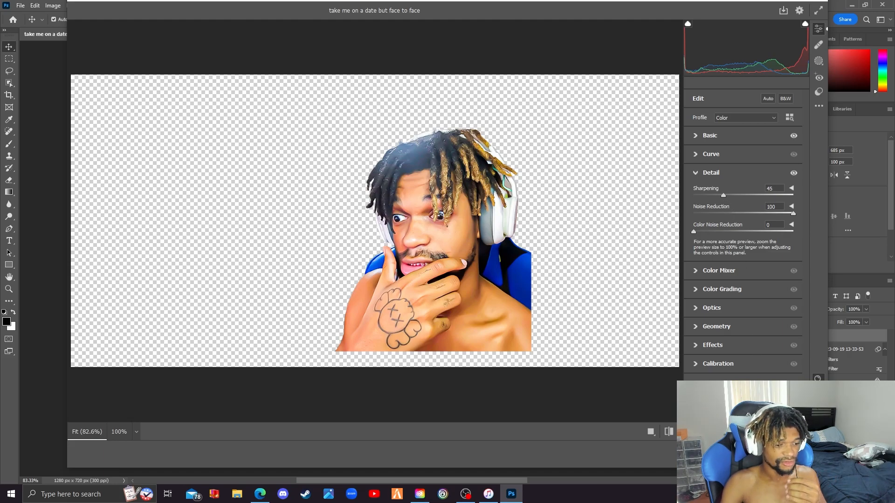
key("Return")
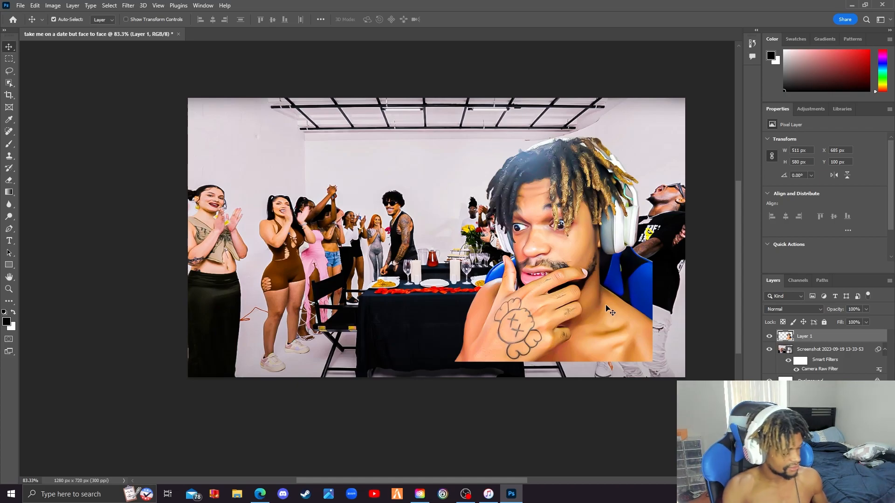
Scale the cut-out person up to about 713 x 810 px and place it at about X 691 px, Y -16 px
key("ctrl+t")
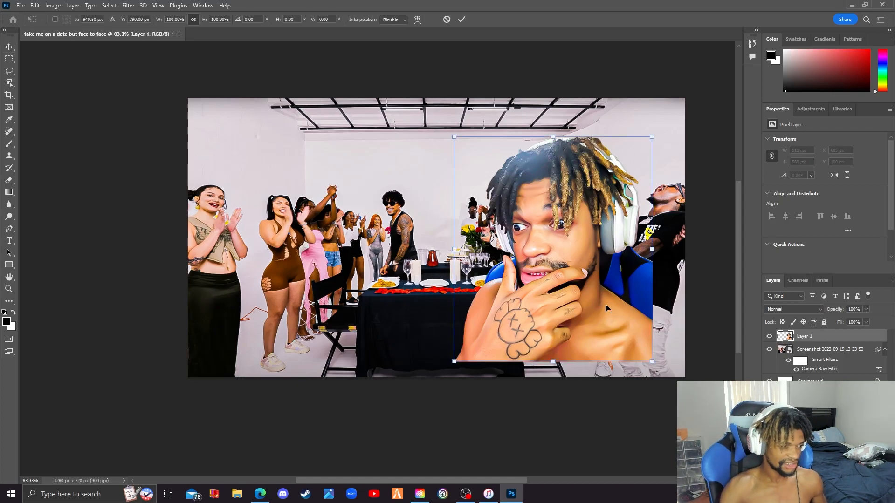
left_click_drag(608, 309, 656, 325)
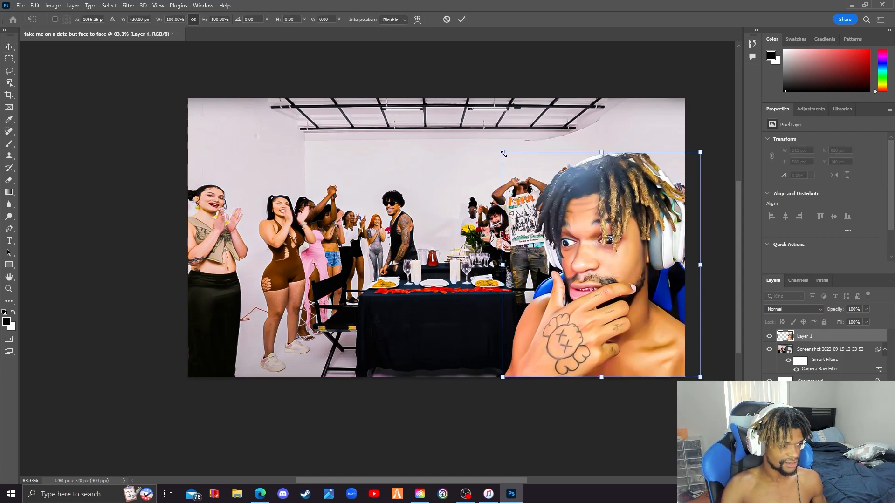
left_click_drag(503, 153, 424, 64)
left_click_drag(639, 248, 661, 284)
left_click_drag(606, 289, 605, 281)
left_click(8, 46)
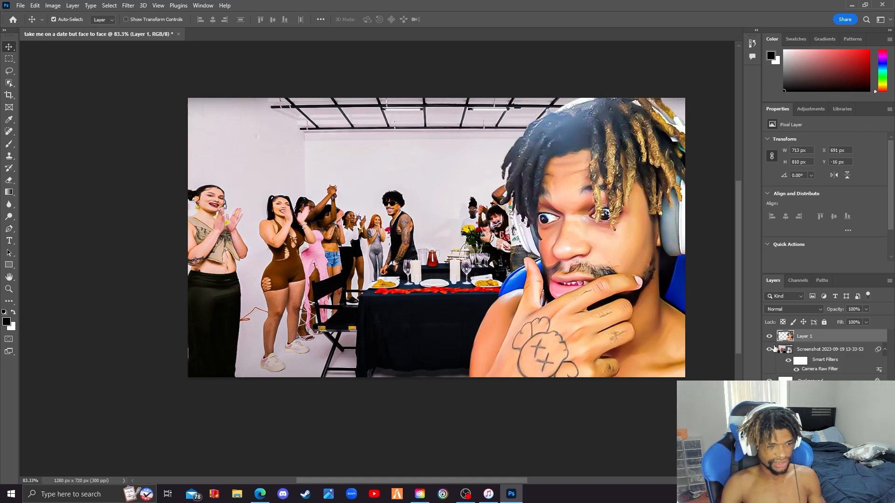
Open the layer style settings for the cut-out person's layer and enable Bevel & Emboss, keeping the person in view
right_click(824, 339)
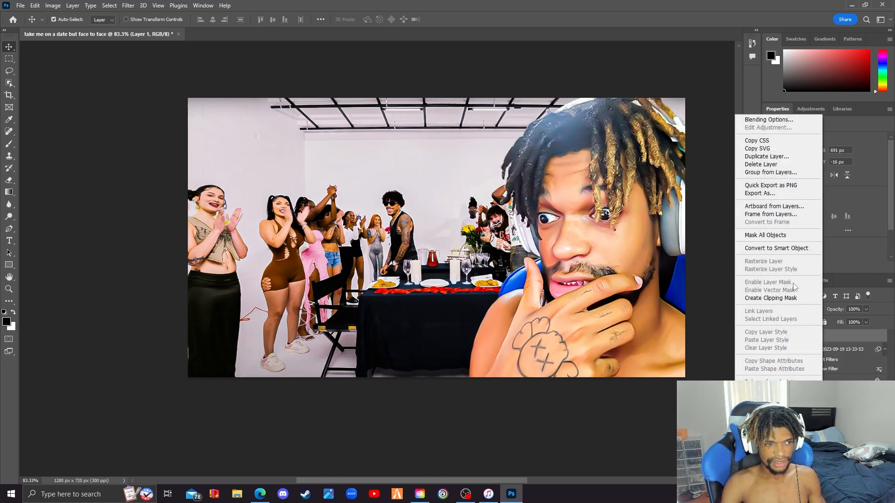
left_click(775, 120)
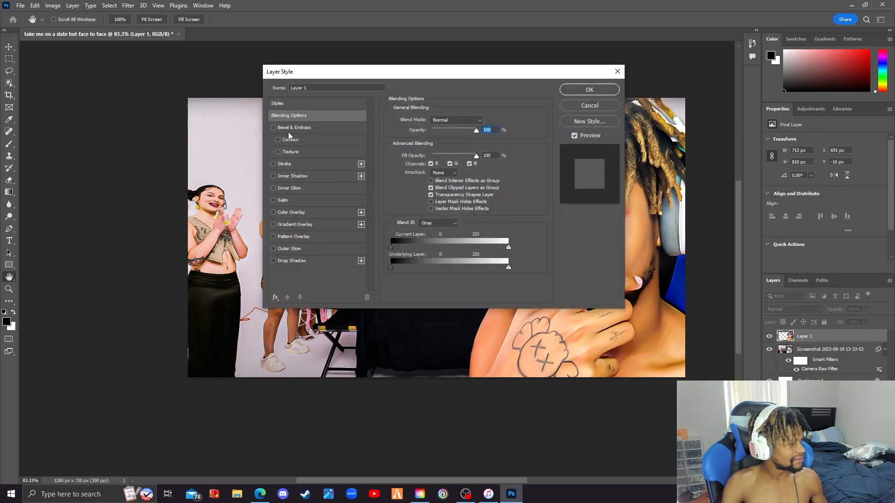
left_click_drag(363, 74, 175, 92)
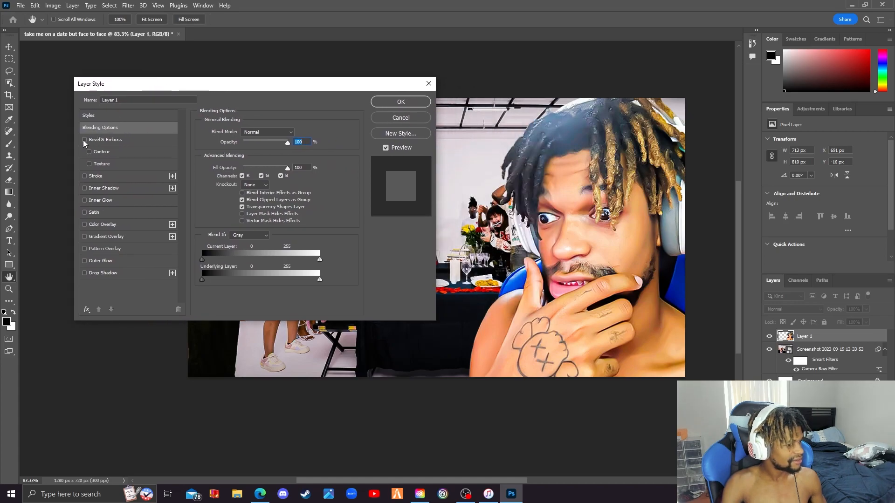
left_click(85, 141)
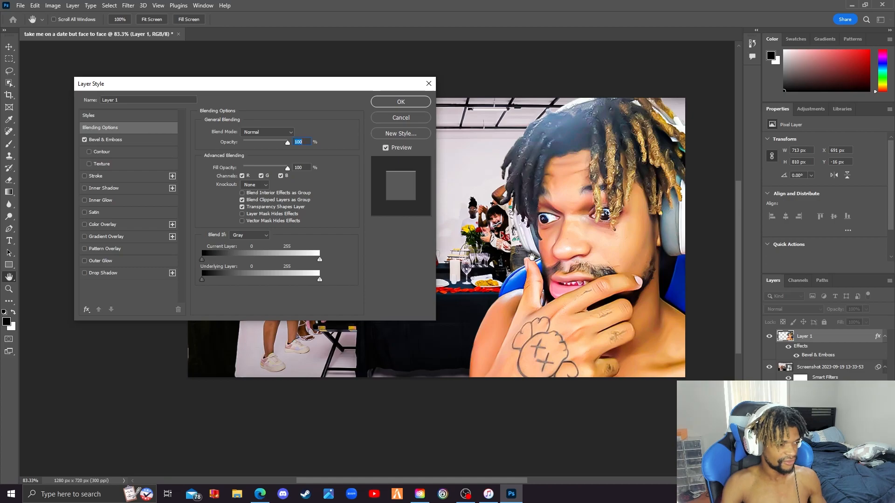
left_click(85, 140)
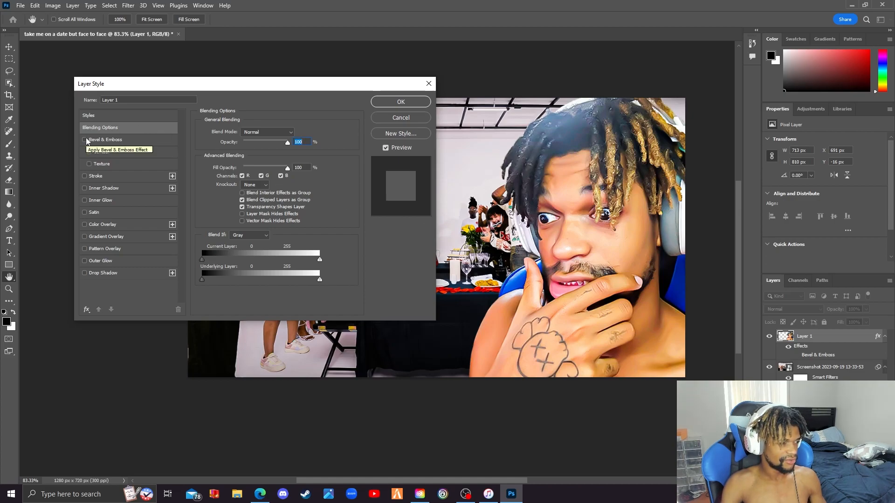
left_click(85, 141)
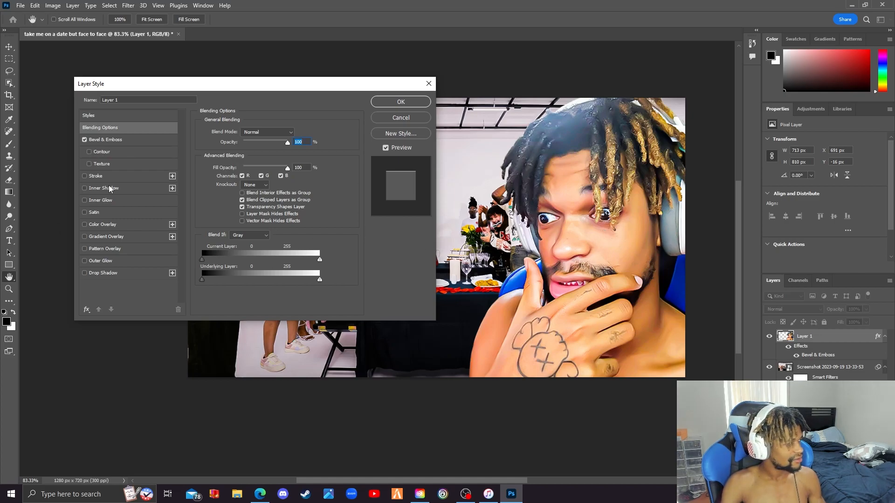
left_click_drag(279, 87, 309, 135)
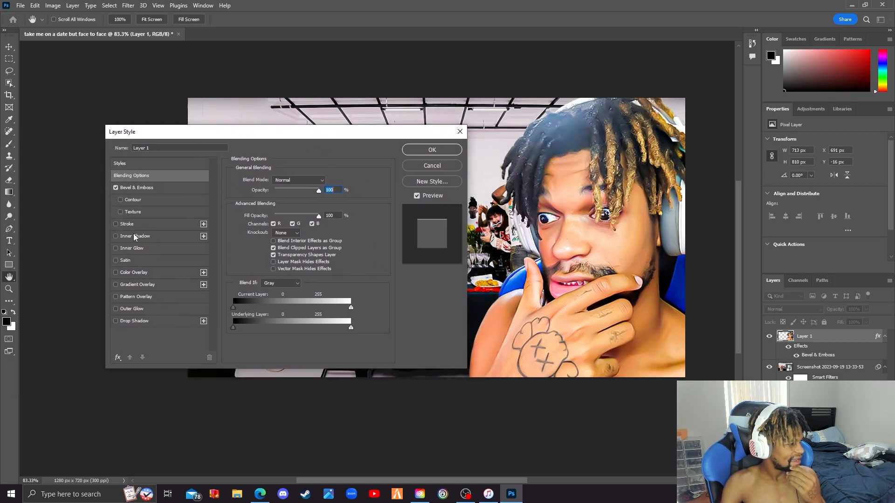
Try a 9 px black stroke positioned outside the cut-out person, and disable the stroke again
left_click(116, 224)
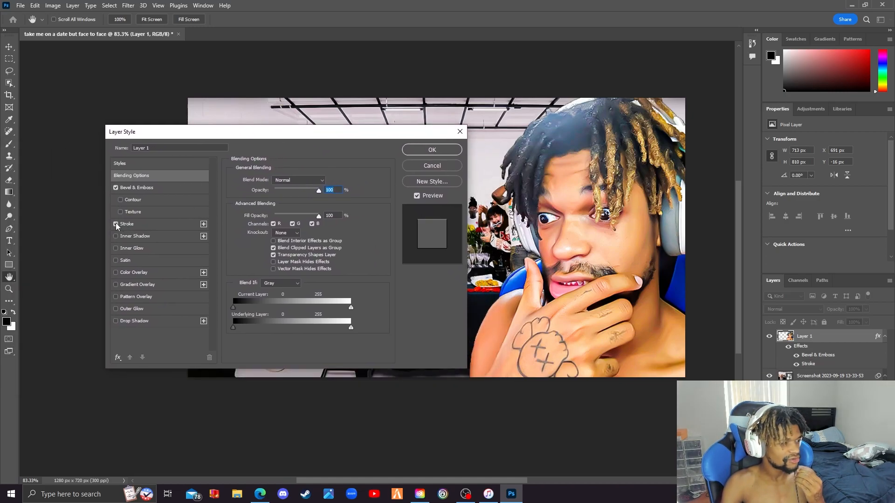
left_click(127, 227)
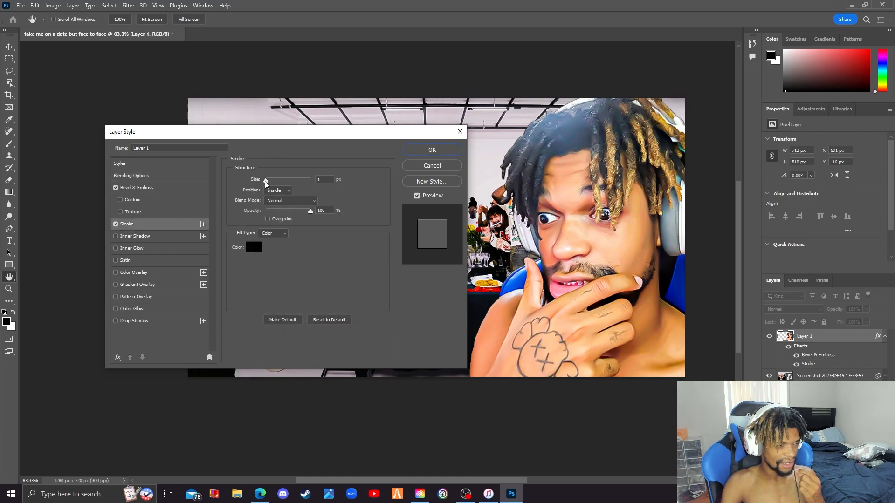
left_click_drag(266, 181, 271, 181)
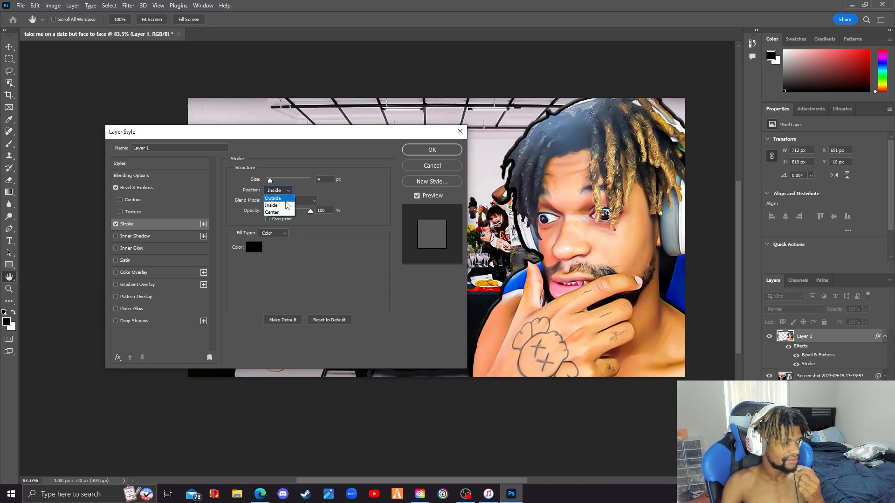
key("Up")
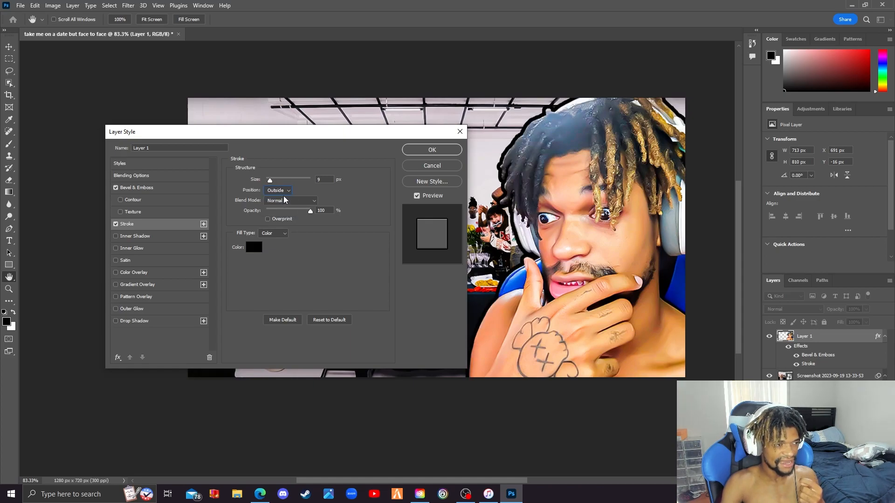
left_click_drag(271, 182, 271, 181)
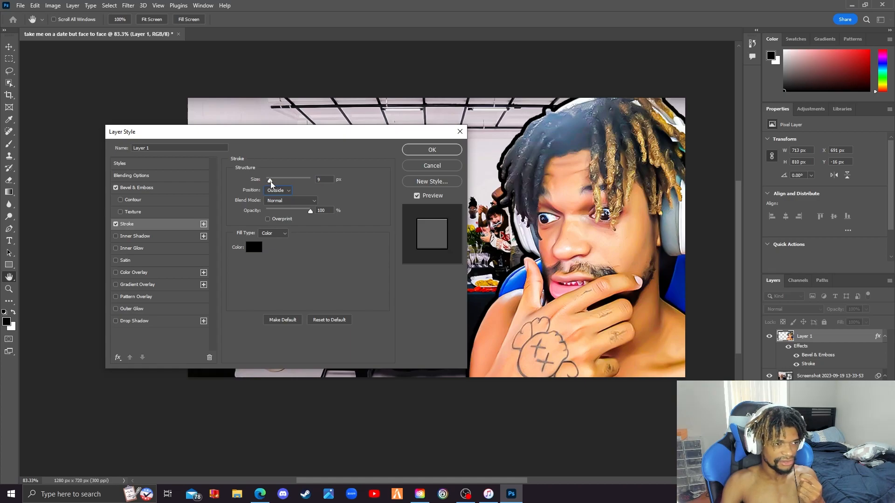
left_click(116, 224)
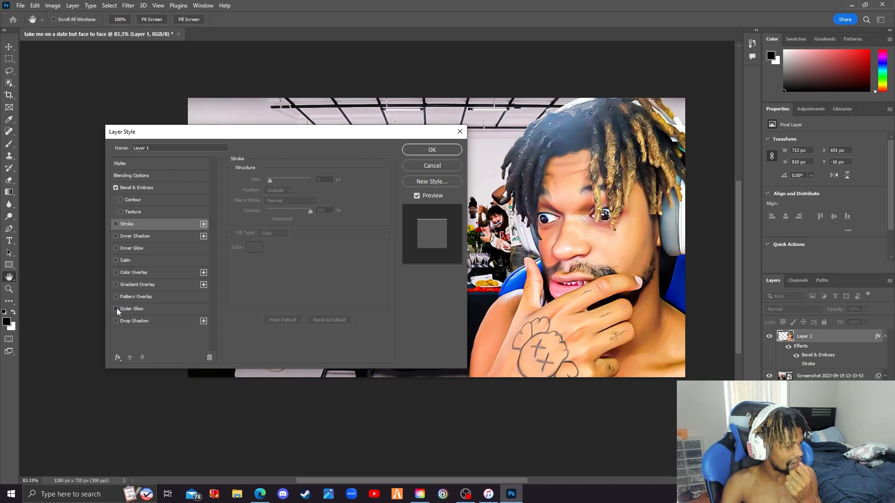
Add an outer glow to the cut-out person with 100% opacity and a size of 54 px
left_click(146, 305)
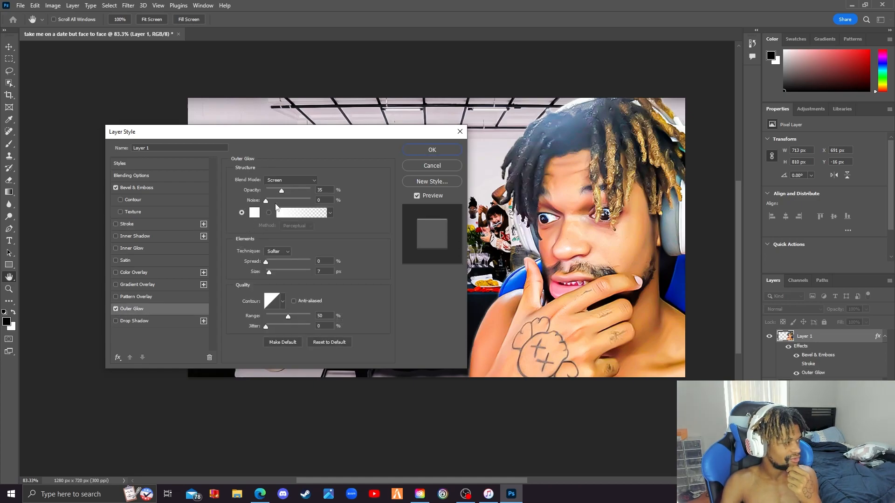
left_click_drag(271, 273, 281, 262)
left_click_drag(281, 191, 325, 199)
mouse_move(282, 273)
left_mouse_down()
mouse_move(300, 275)
mouse_move(278, 270)
left_mouse_up()
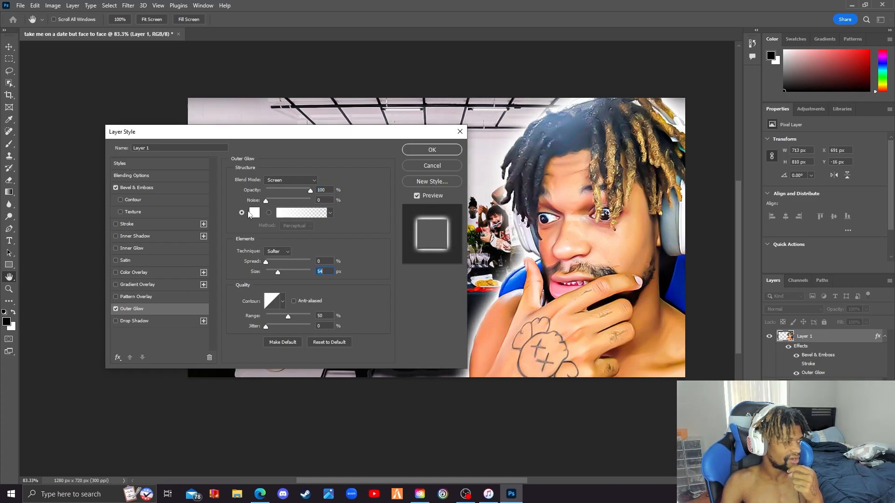
Change the outer glow's colour to magenta (ff00d8)
left_click(254, 212)
left_click(452, 133)
left_click_drag(451, 131, 451, 129)
left_click_drag(388, 116, 457, 113)
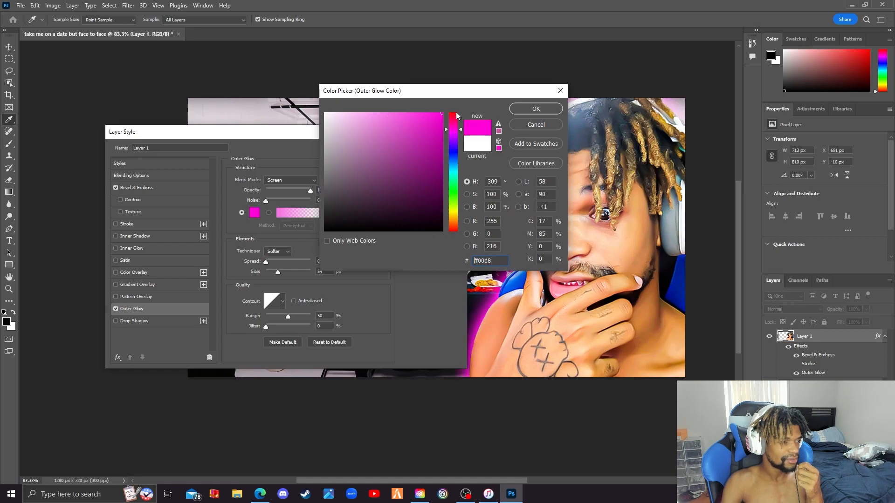
left_click(532, 110)
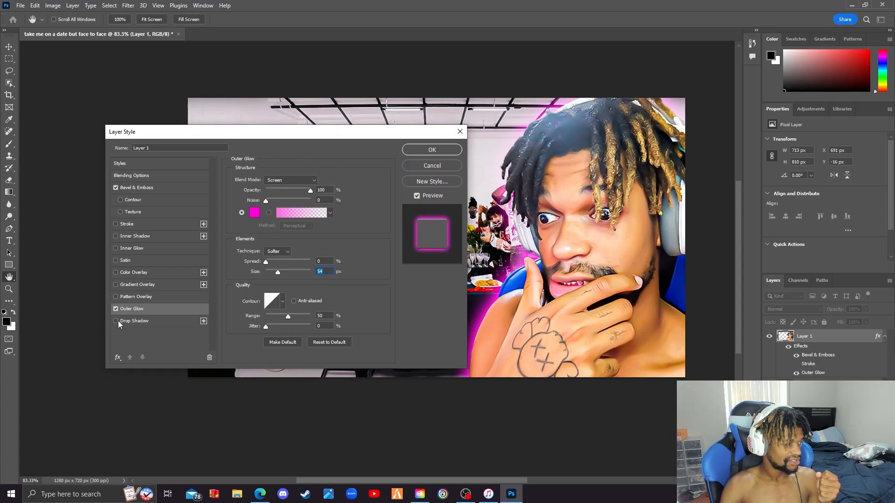
Add a black drop shadow to the cut-out person with 100% opacity, 0 px distance, 42% spread and 250 px size
left_click(138, 321)
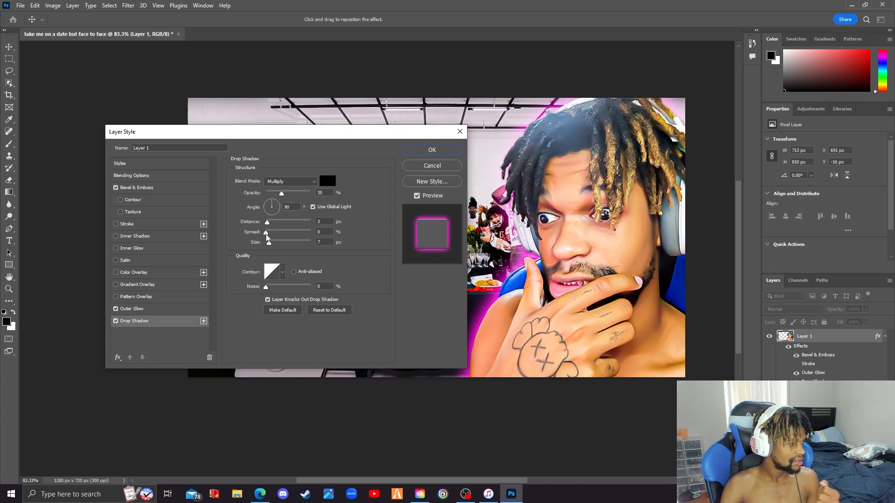
left_click_drag(270, 244, 311, 245)
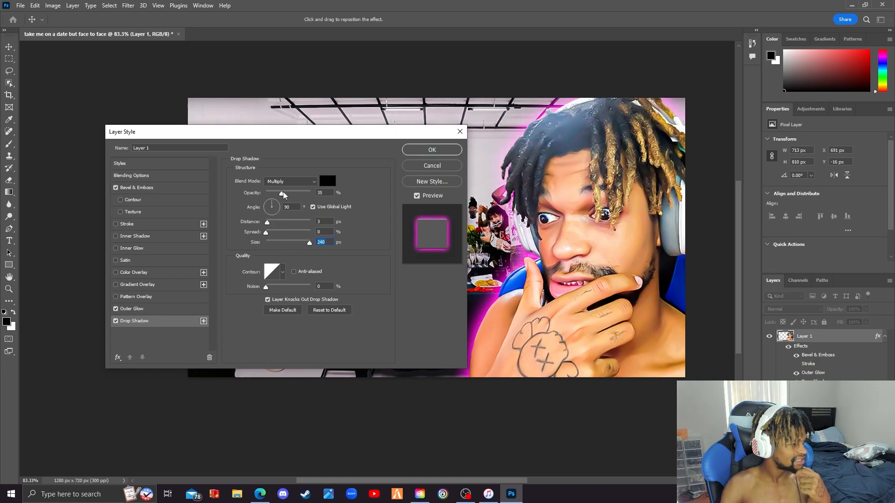
left_click_drag(282, 195, 355, 207)
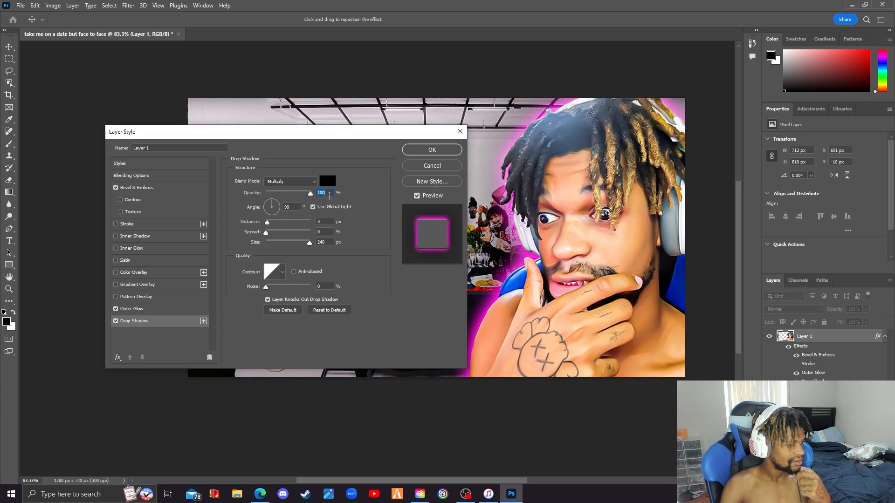
left_click_drag(311, 245, 315, 245)
left_click_drag(268, 223, 261, 228)
left_click(281, 237)
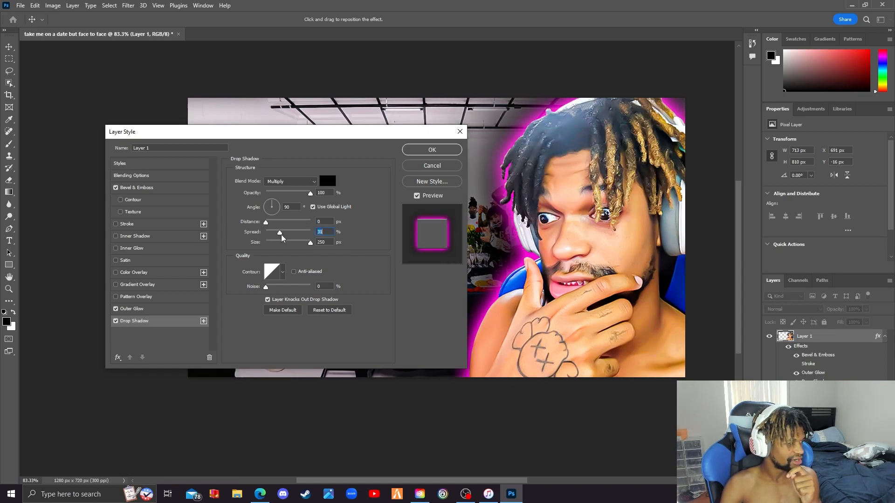
left_click_drag(281, 238, 285, 236)
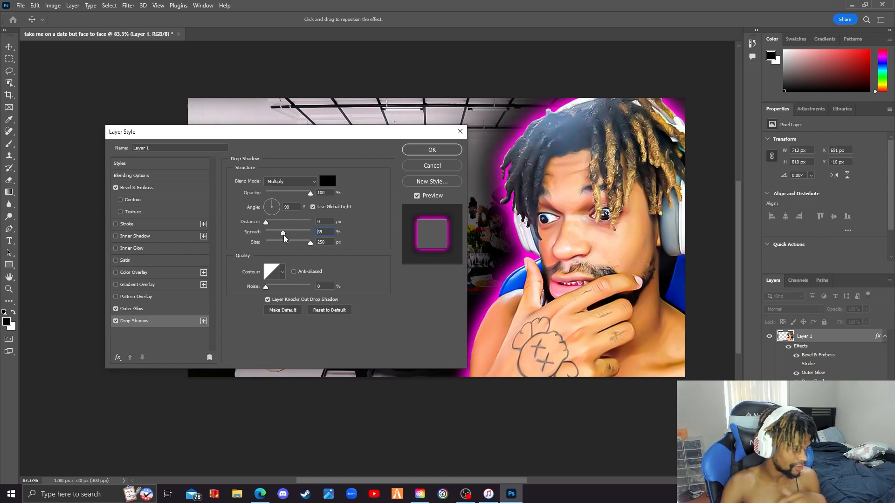
left_click_drag(285, 236, 286, 235)
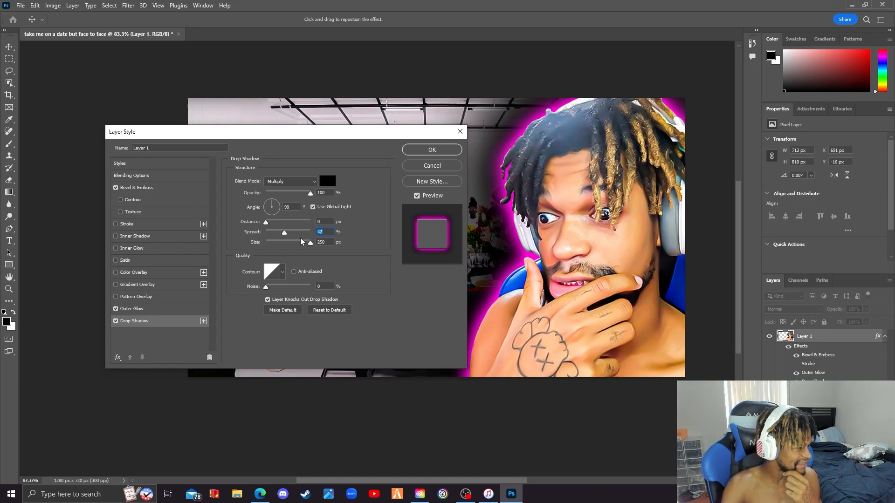
Change the person's outer glow to 70% opacity, 229 px size and 100% range, and apply the layer styles
left_click(154, 309)
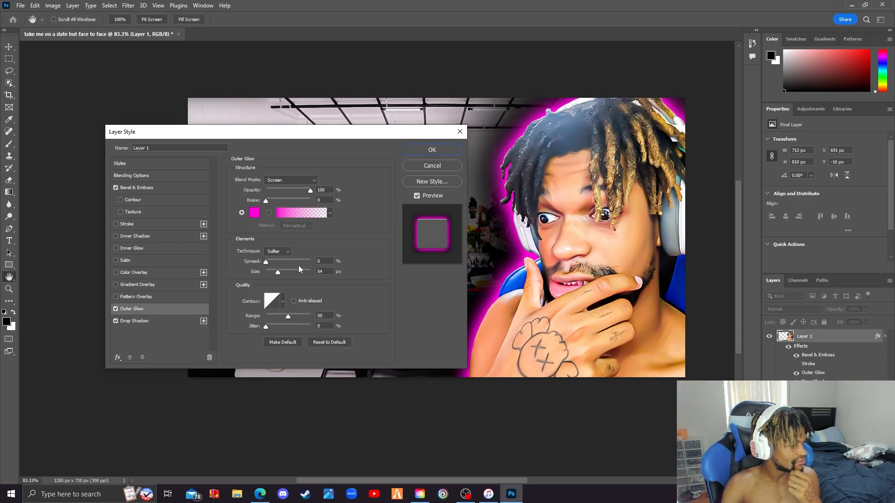
mouse_move(280, 272)
left_mouse_down()
mouse_move(270, 272)
mouse_move(283, 275)
left_mouse_up()
left_click_drag(311, 191, 290, 192)
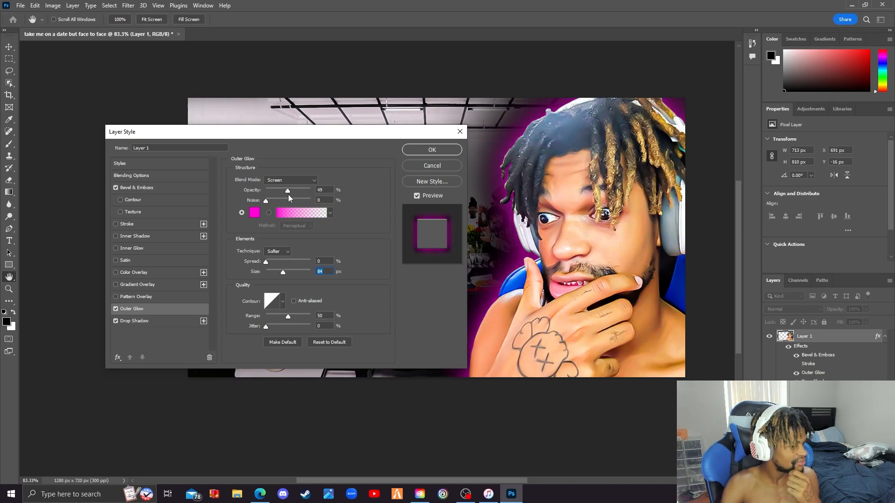
left_click_drag(297, 198, 296, 200)
left_click_drag(292, 318, 319, 314)
left_click_drag(282, 273, 298, 275)
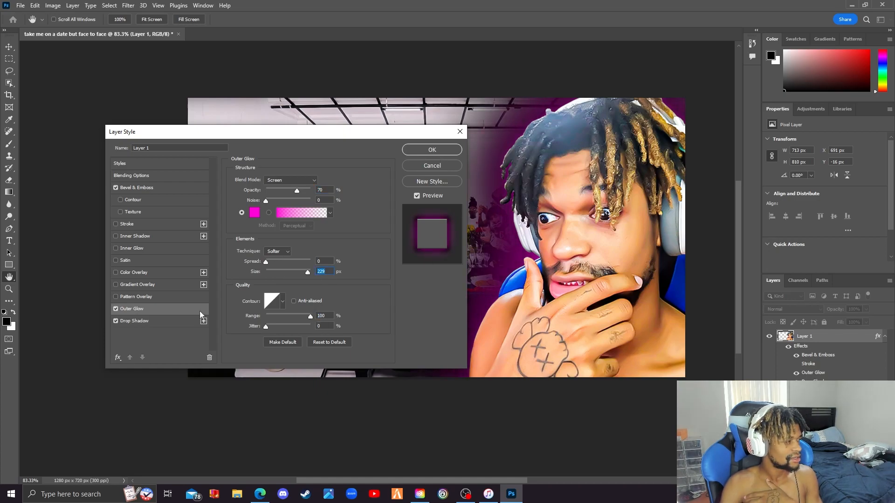
left_click(164, 322)
left_click(421, 153)
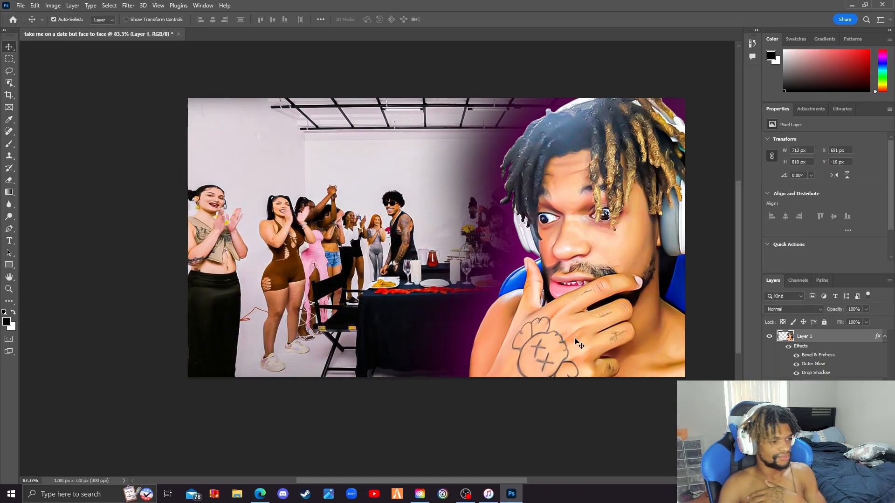
Export the thumbnail as a 1280 x 720 JPG named "take me on a date but face to face" into the LightRoom Edits folder
scroll(410, 301, "down", 2)
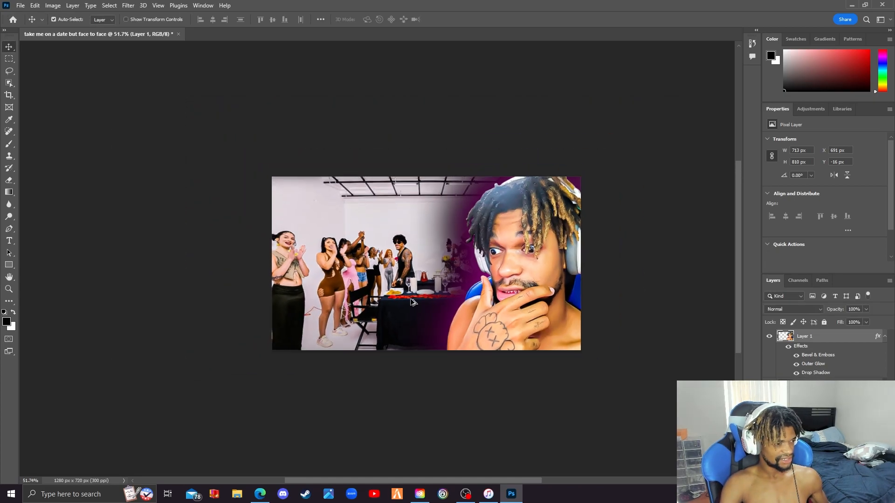
scroll(412, 300, "up", 1)
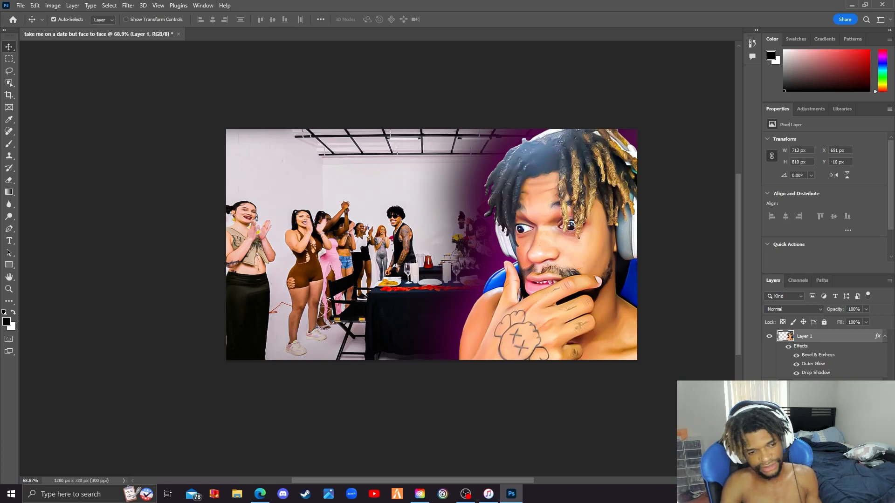
left_click(22, 7)
mouse_move(88, 173)
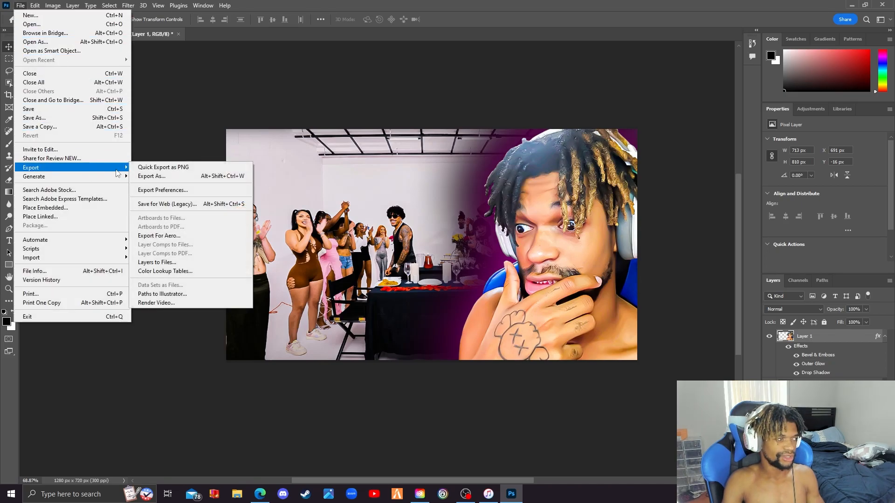
left_click(164, 177)
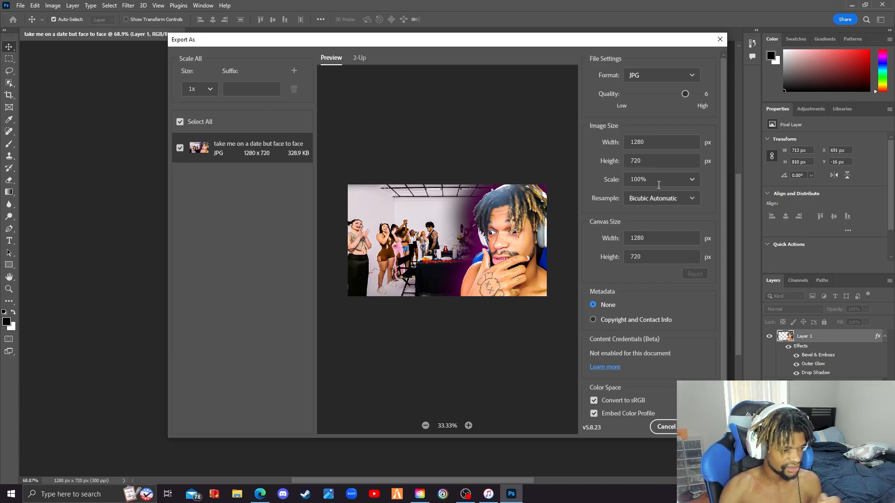
left_click(701, 427)
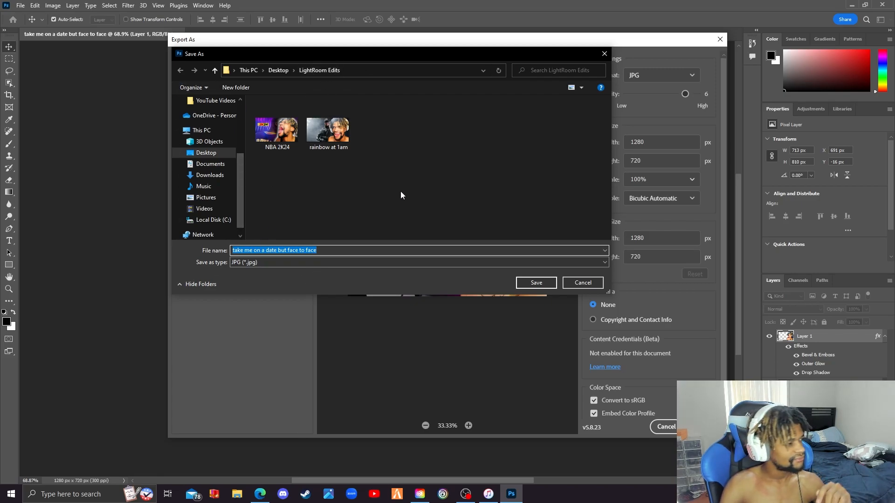
left_click(295, 263)
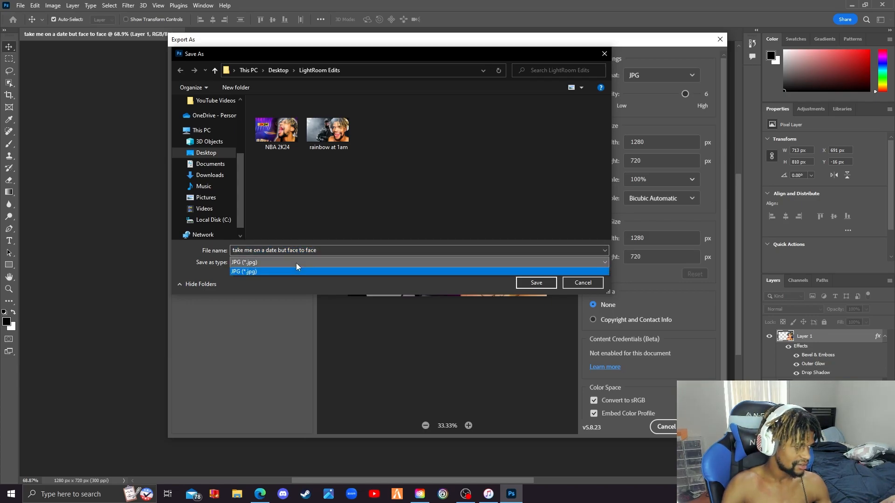
left_click(303, 261)
left_click(532, 282)
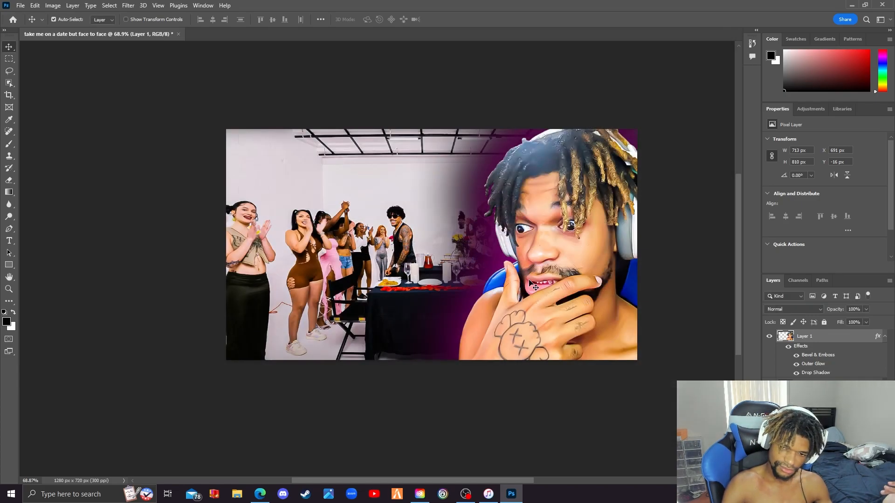
Quit Photoshop, saving the document as the PSD "take me on a date but face to face" in Downloads
left_click(882, 4)
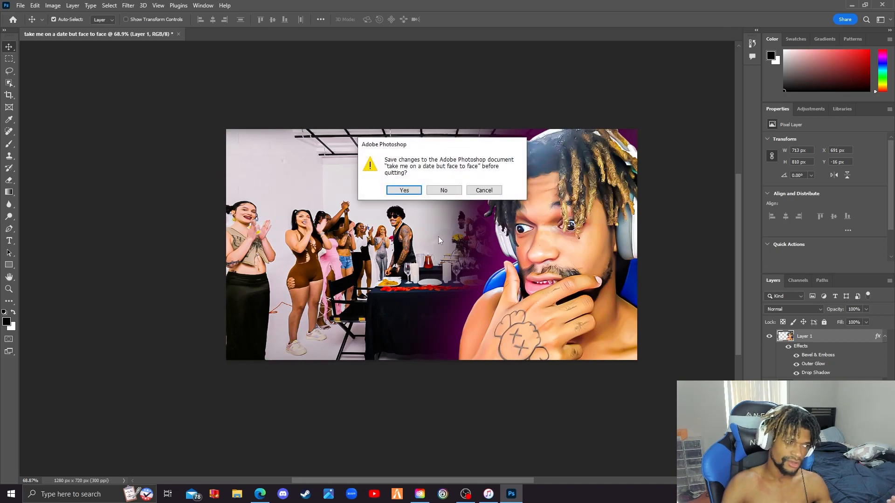
left_click(403, 190)
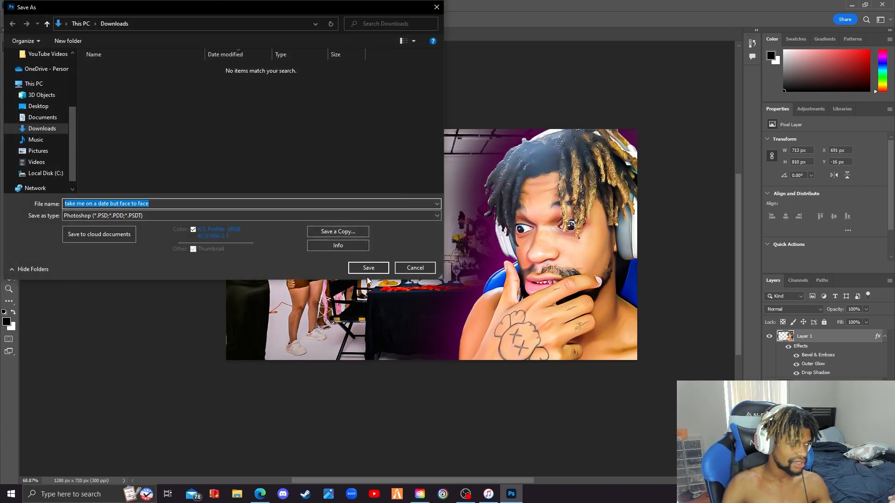
left_click(368, 267)
left_click(544, 140)
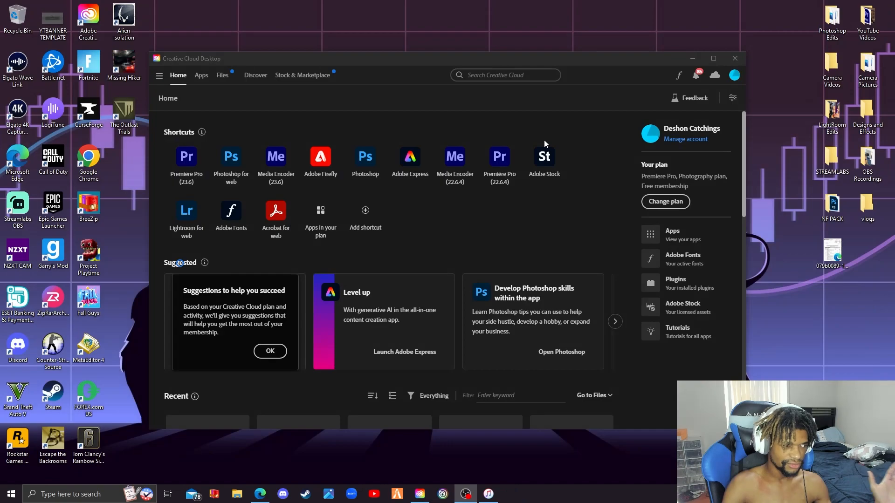
Relaunch Photoshop from Creative Cloud Desktop and open the settings for a new document
left_click(369, 155)
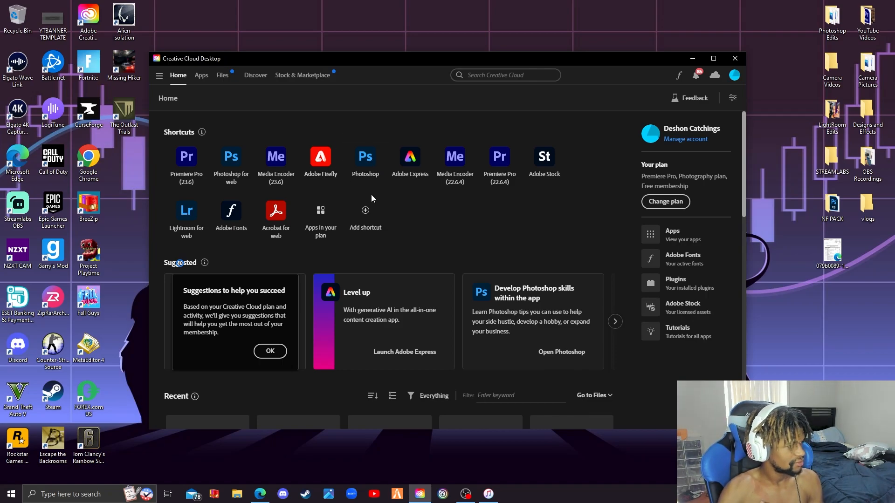
left_click(366, 159)
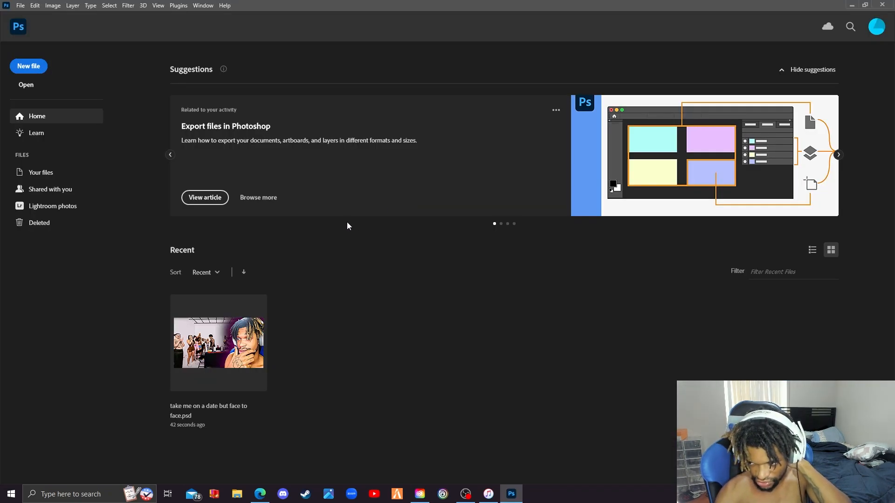
left_click(41, 70)
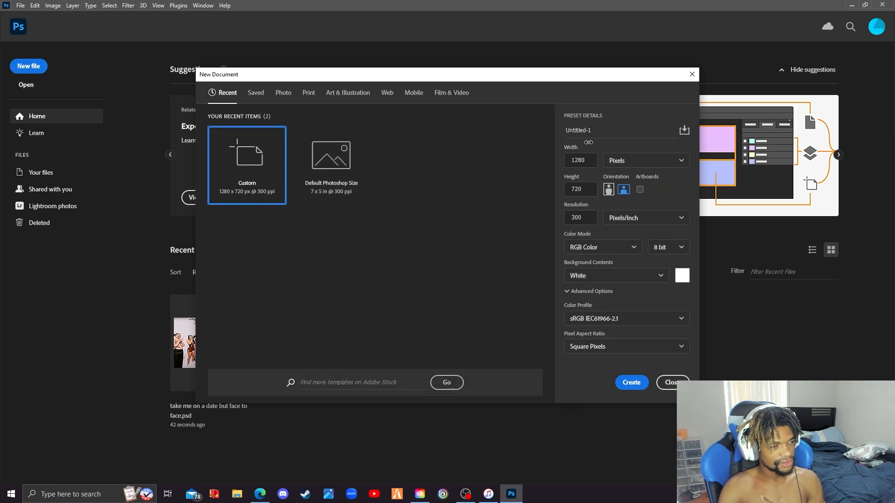
Review the new document's unit and background contents options, keeping Pixels and White
left_click(642, 170)
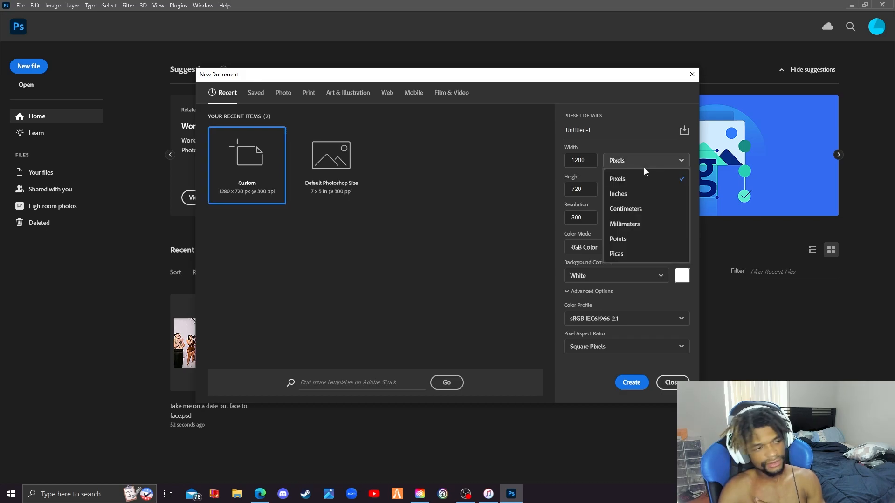
left_click(646, 176)
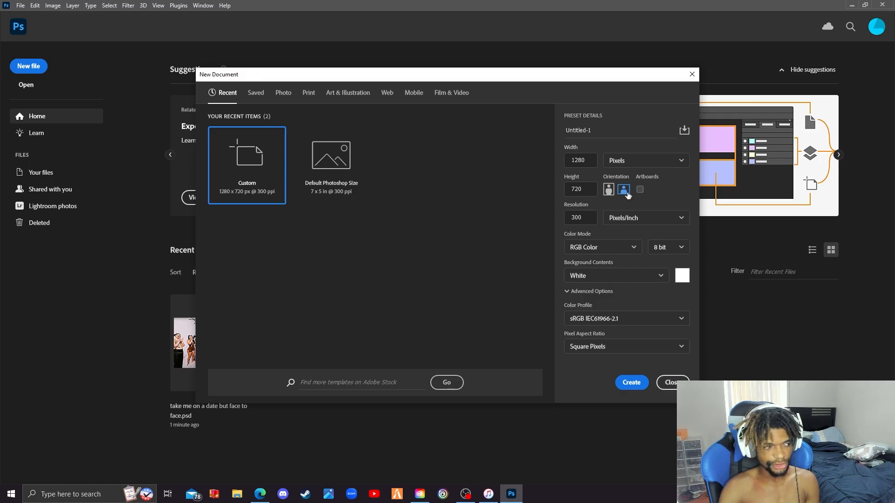
left_click(664, 278)
left_click(662, 278)
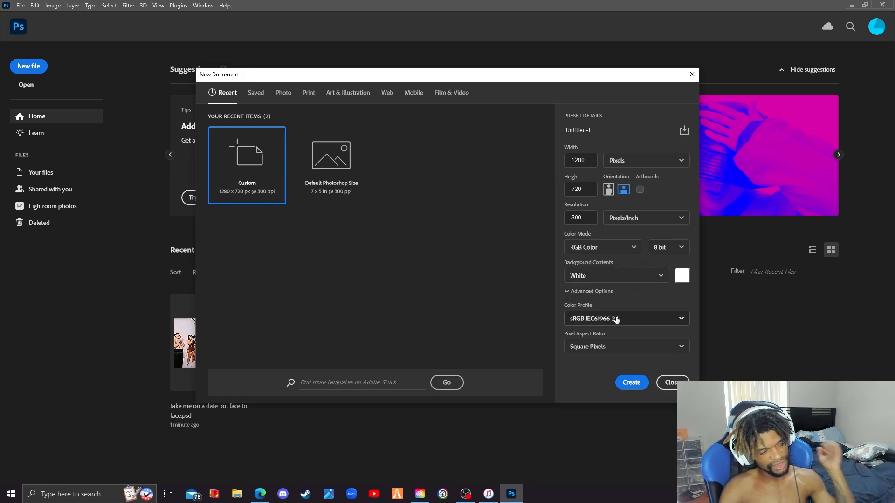